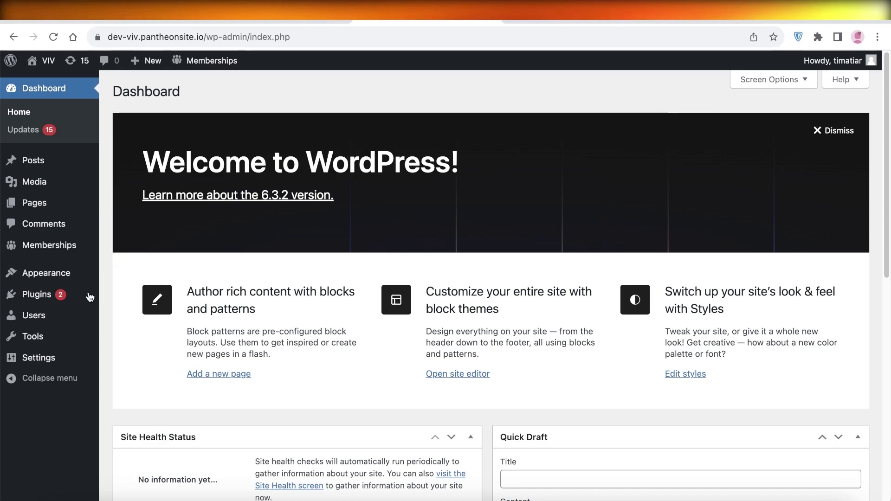
- Search the directory of new plugins for elementor
mouse_move(50, 295)
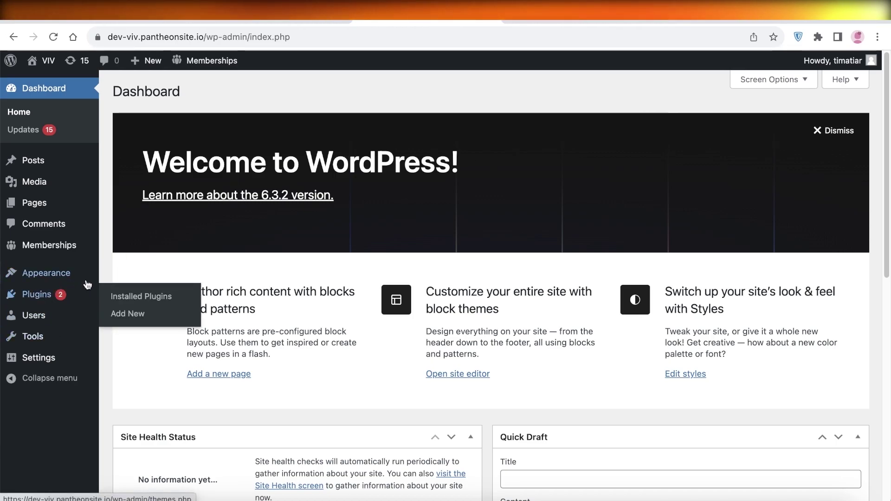
mouse_move(101, 273)
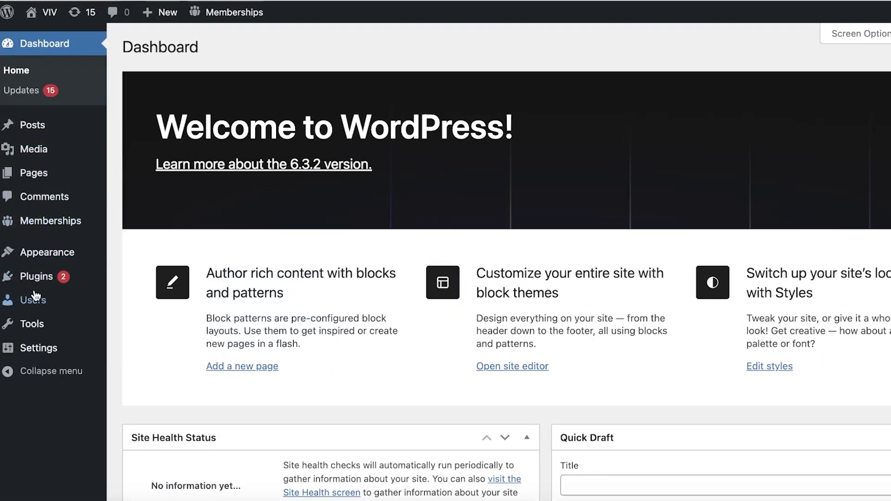
mouse_move(36, 281)
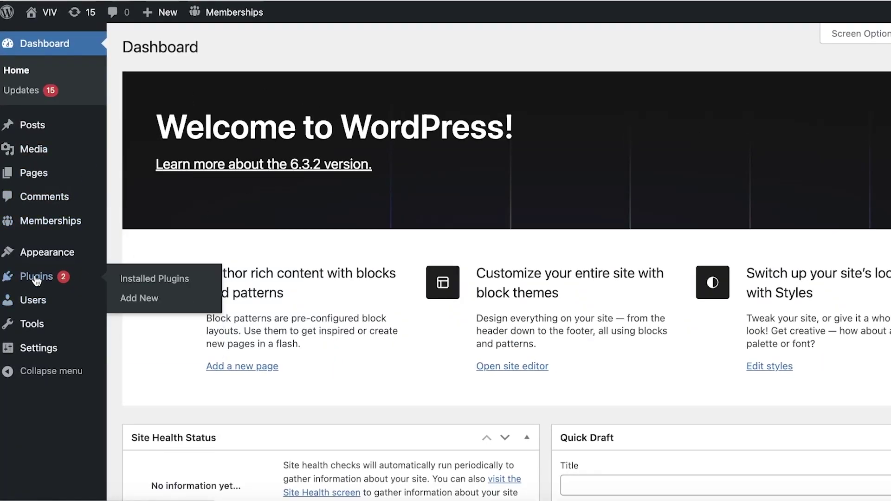
left_click(142, 302)
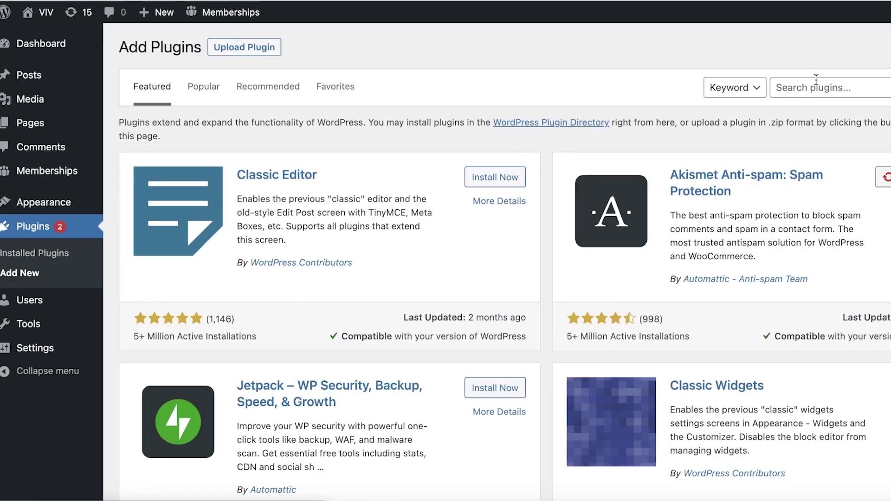
left_click(835, 87)
type("ele")
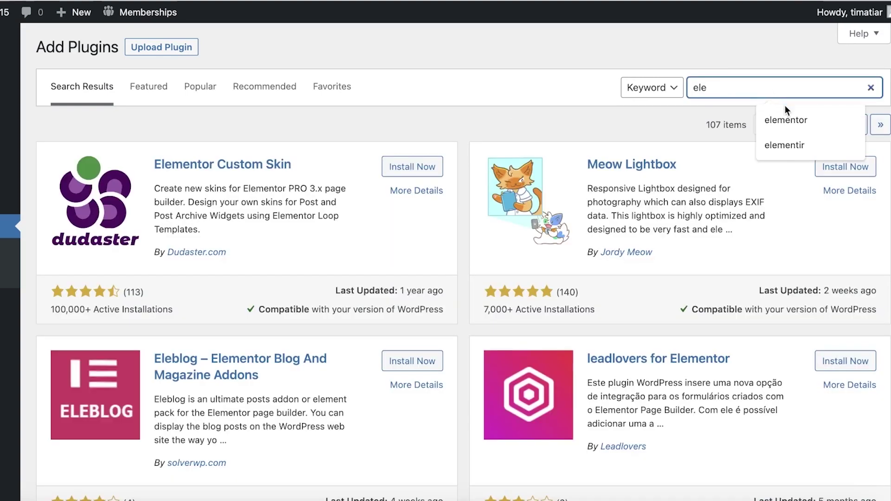
left_click(788, 110)
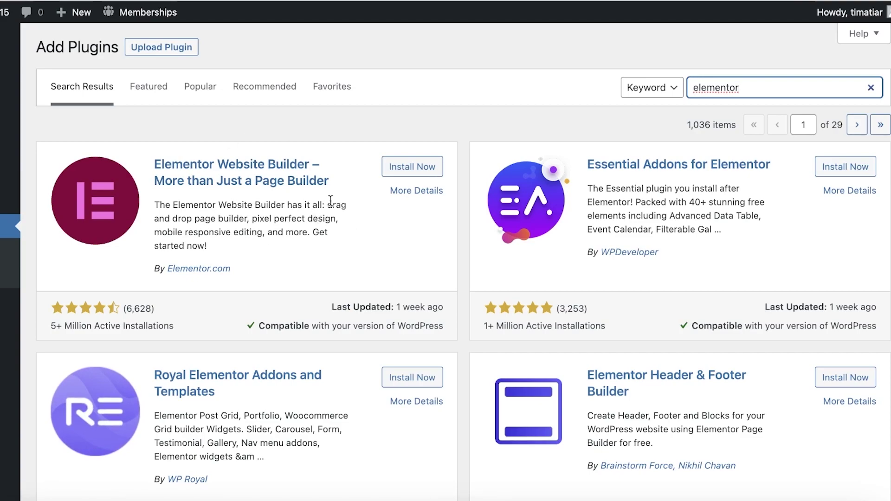
- Install and activate the Elementor Website Builder plugin
left_click(419, 167)
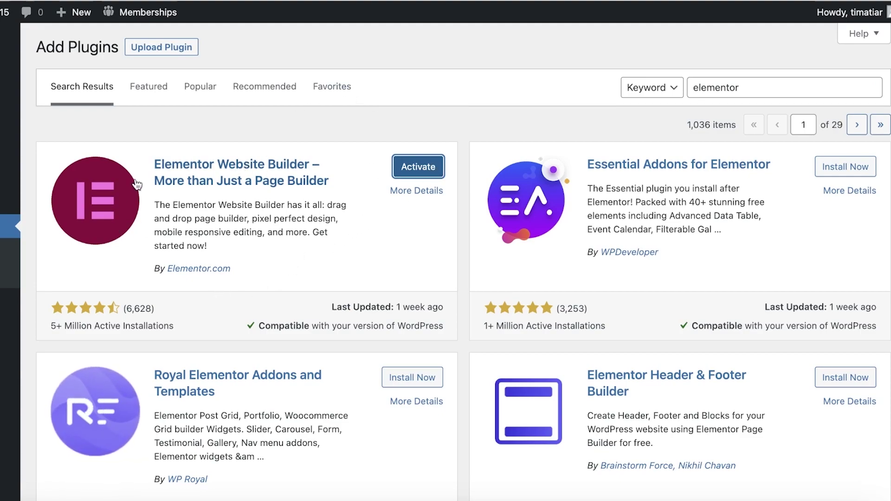
left_click(397, 169)
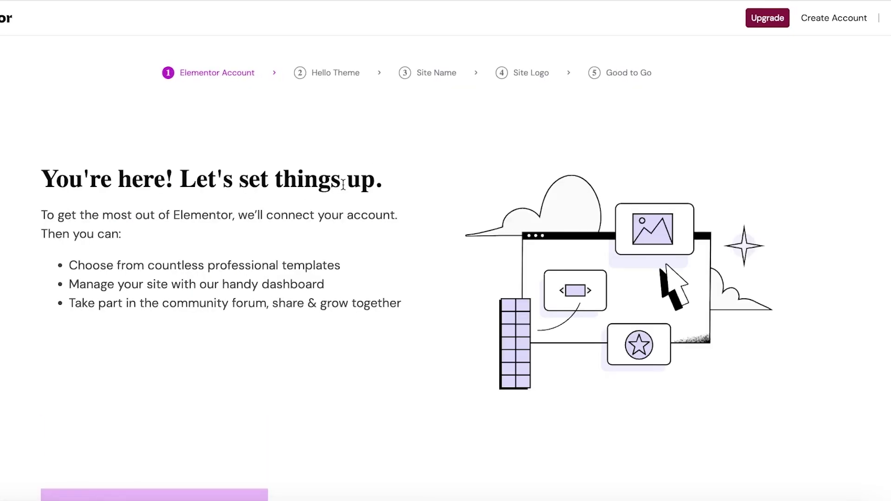
- Skip creating an Elementor account and skip the Hello Theme in the setup wizard
scroll(176, 251, "down", 1)
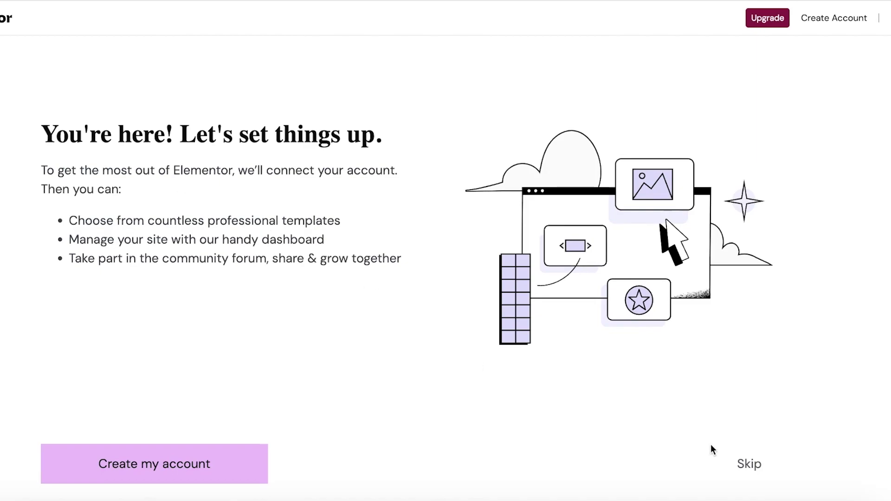
left_click(753, 464)
scroll(624, 389, "down", 1)
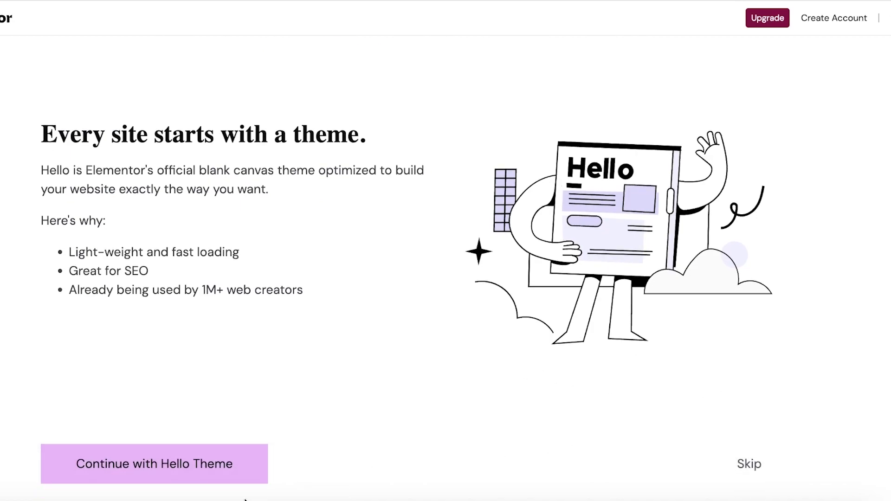
left_click(748, 464)
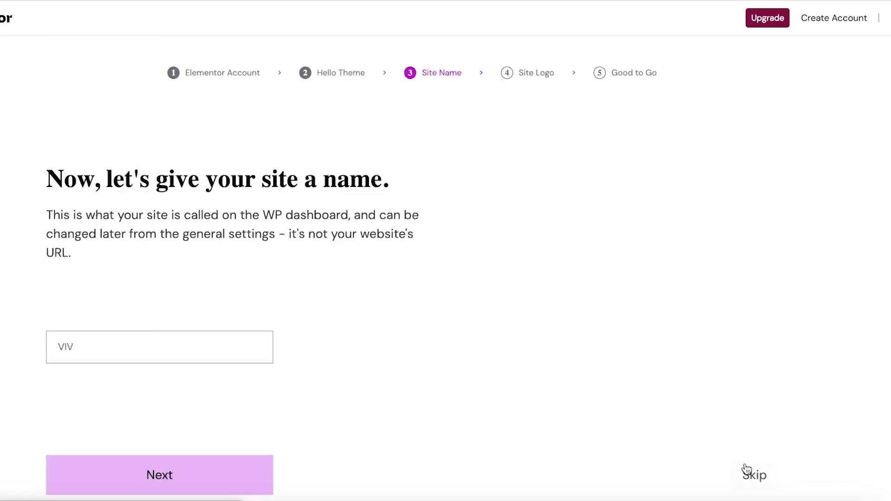
- Keep VIV as the site name and skip adding a site logo in the setup wizard
scroll(137, 388, "down", 1)
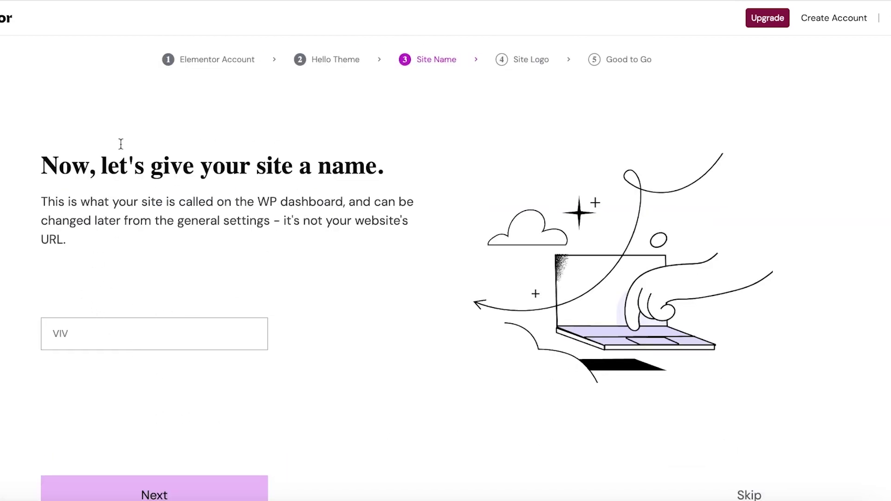
left_click(134, 494)
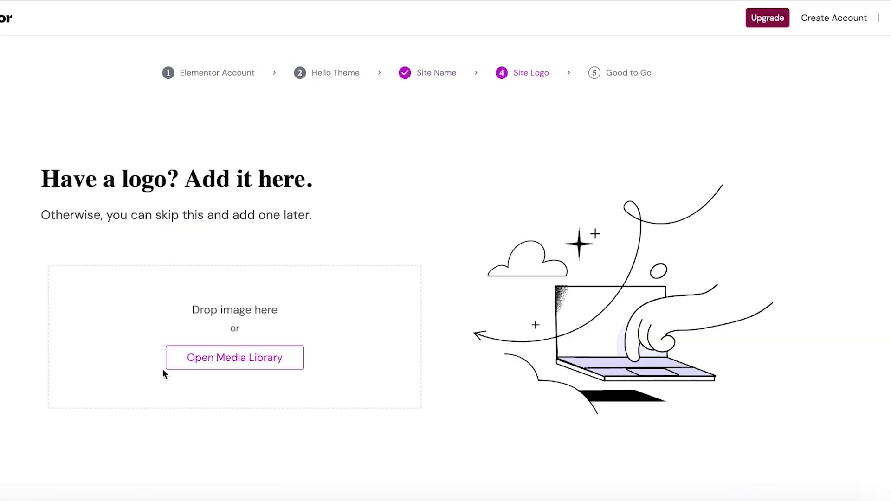
scroll(367, 273, "down", 2)
left_click(748, 492)
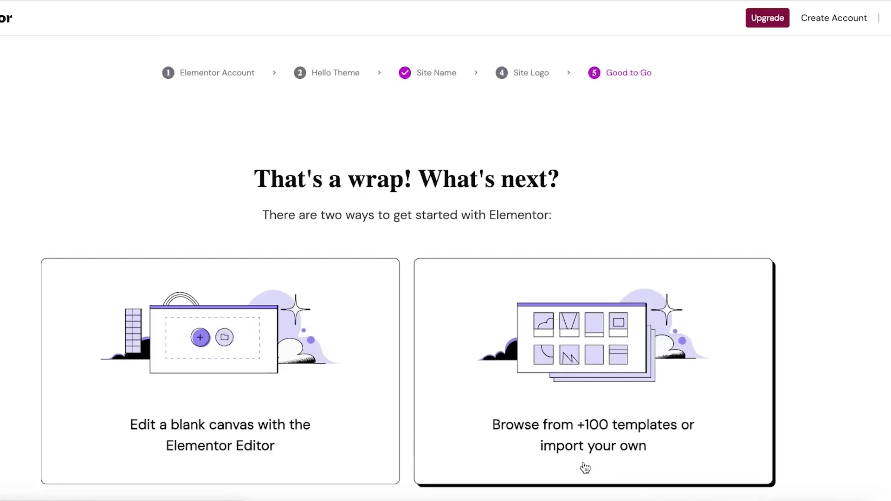
- Choose to browse the ready-made templates and look through the website kits in the Kit Library
scroll(685, 302, "down", 1)
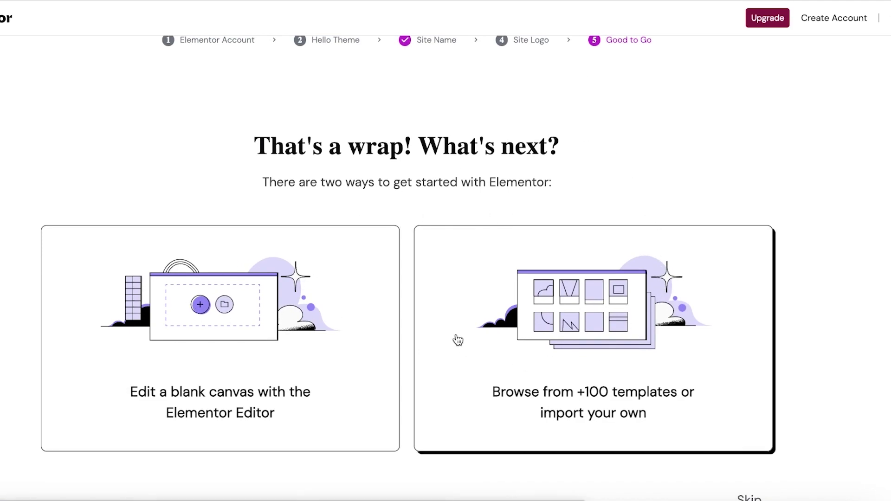
left_click(618, 343)
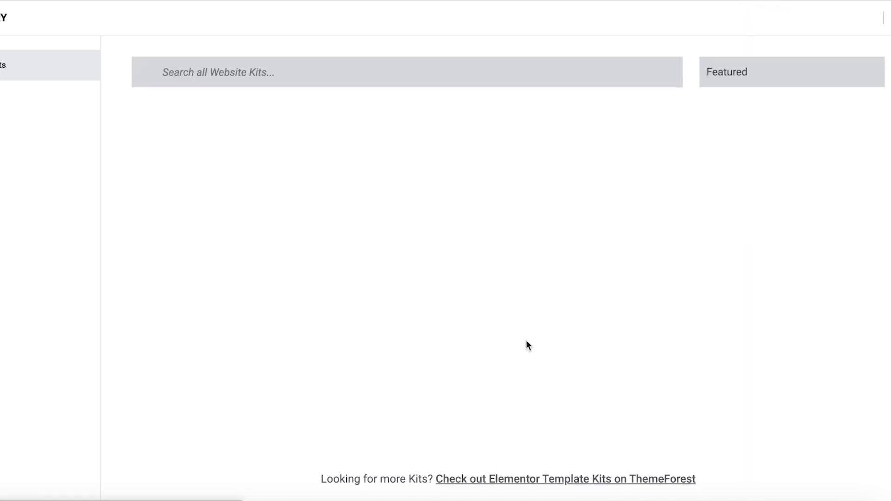
scroll(135, 199, "down", 4)
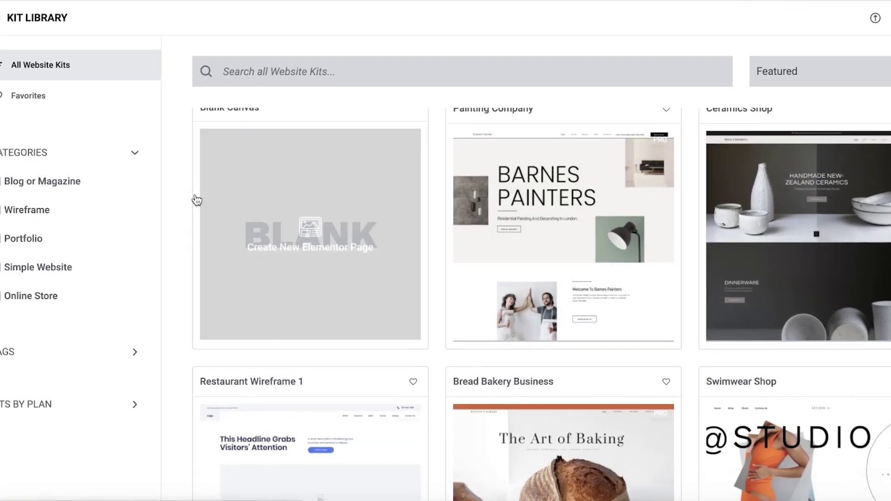
scroll(424, 199, "down", 10)
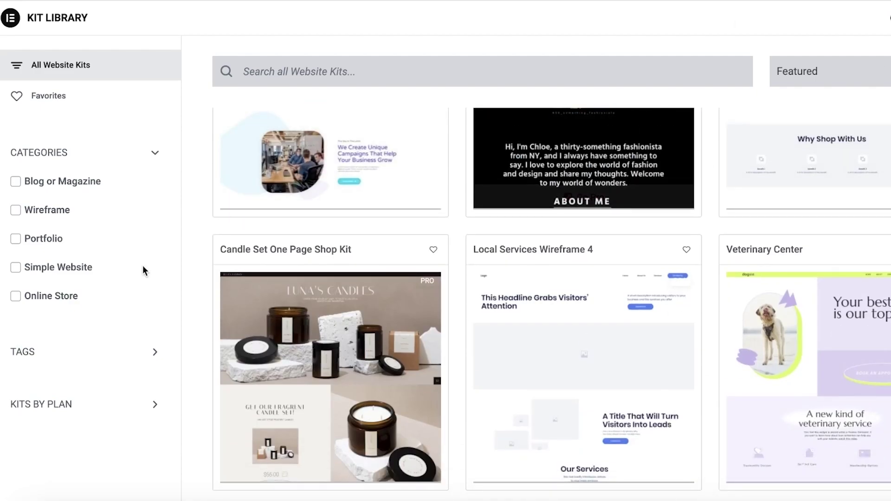
- Filter the website kits by the Online Store category to review them, and remove the filter
left_click(16, 296)
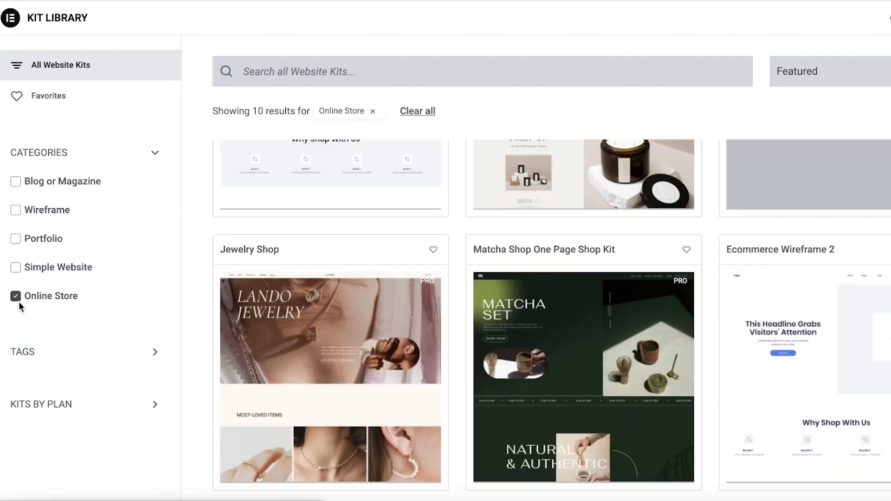
scroll(677, 205, "up", 3)
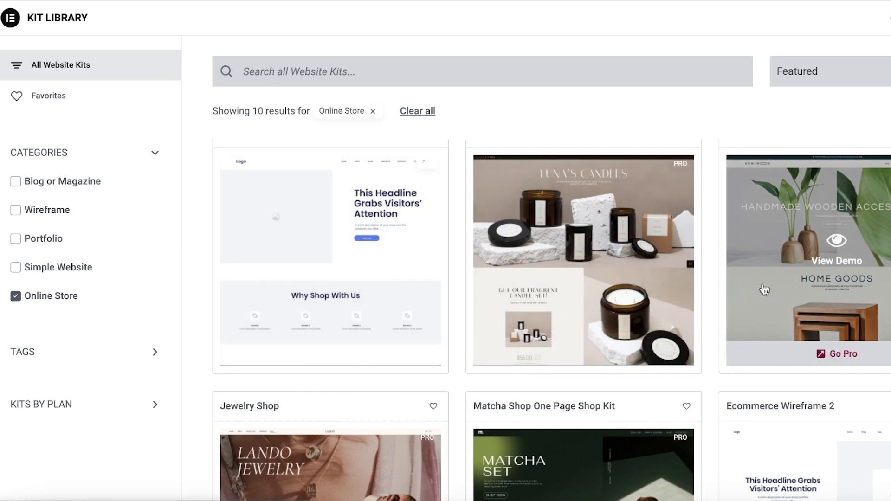
scroll(308, 284, "down", 5)
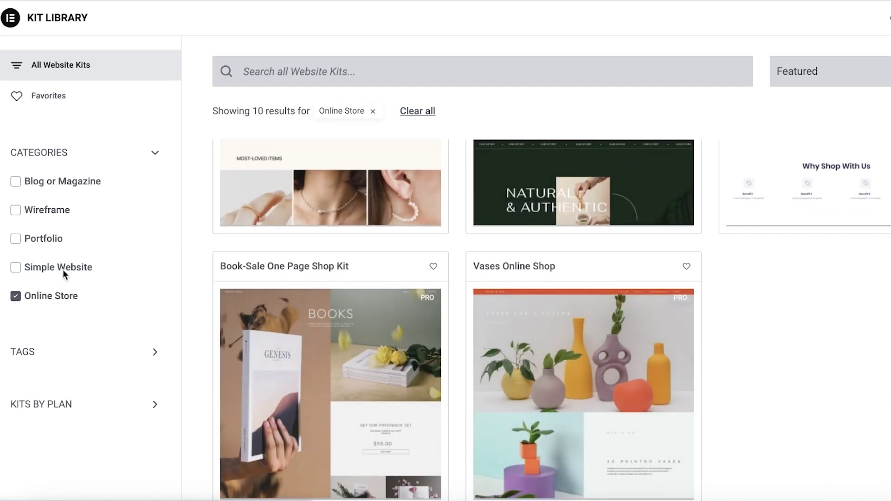
left_click(33, 294)
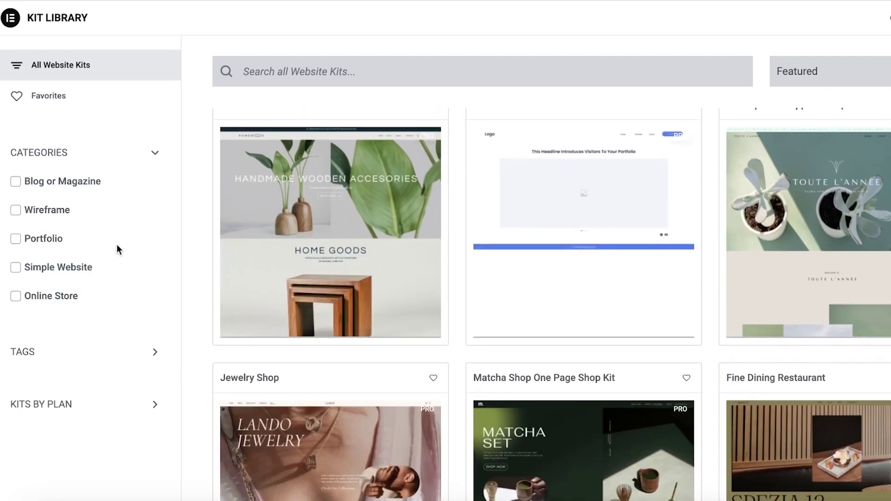
scroll(517, 255, "up", 7)
scroll(517, 255, "up", 3)
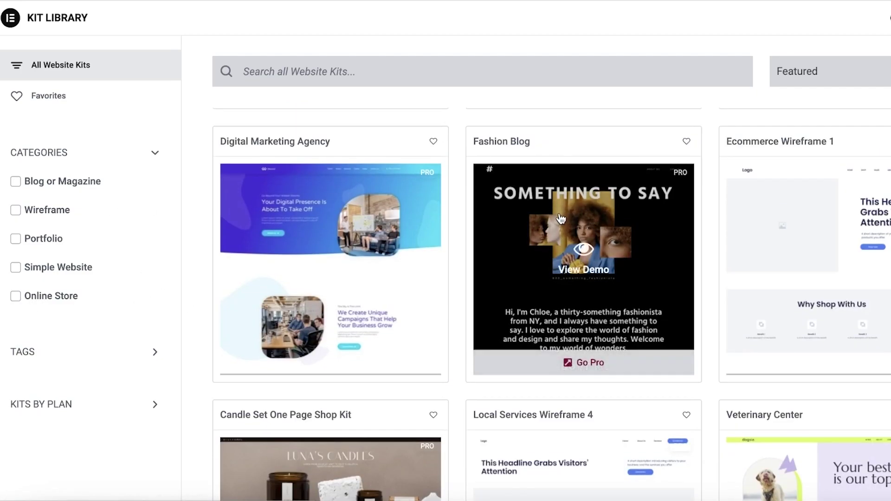
scroll(819, 202, "down", 3)
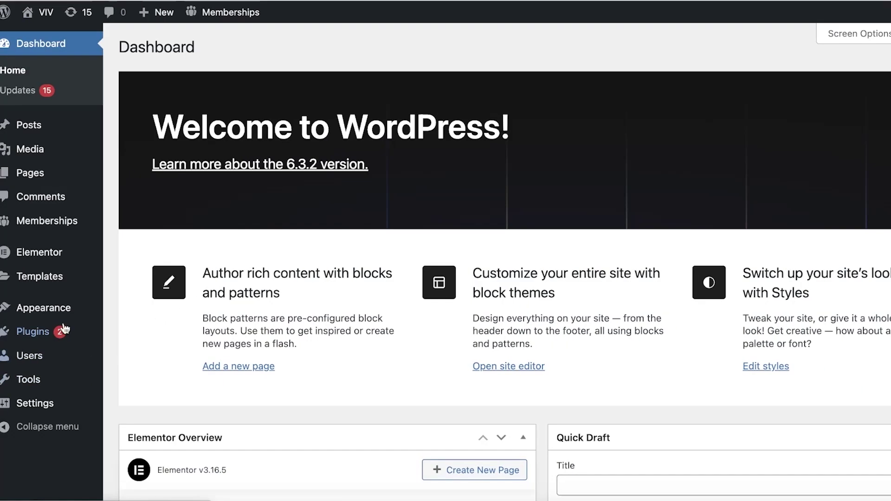
- Enable Landing Pages as a post type in Elementor's general settings
mouse_move(67, 259)
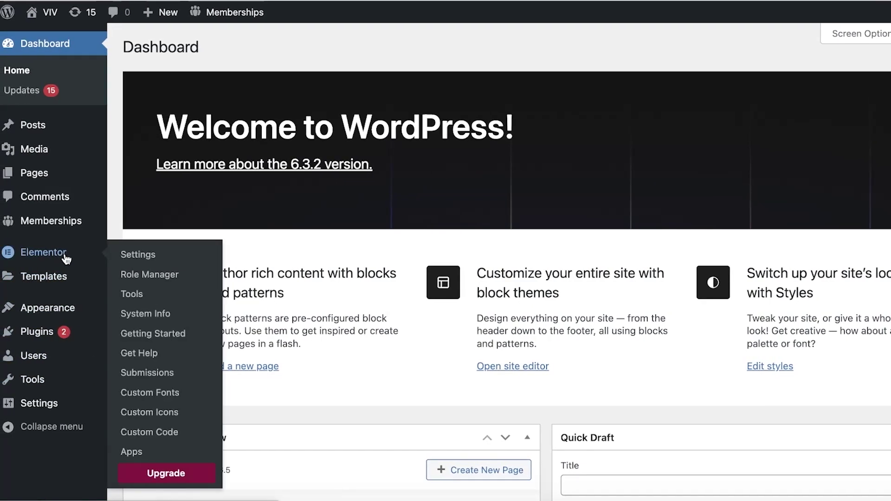
left_click(66, 255)
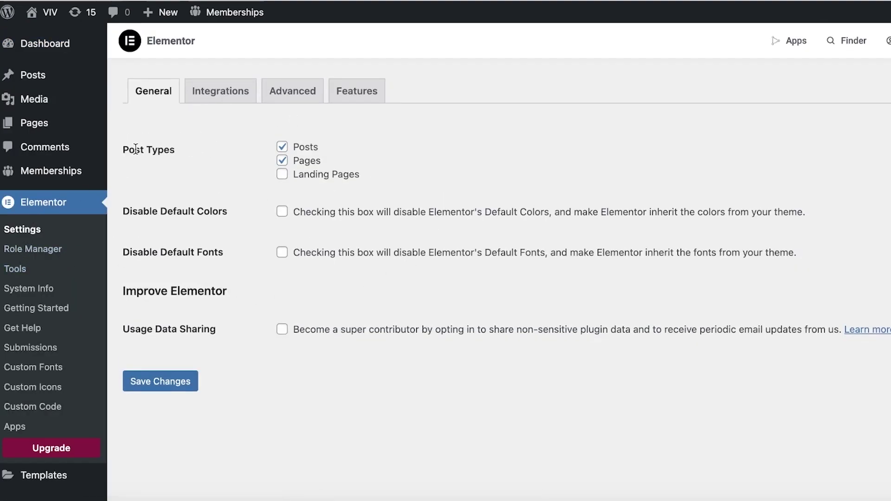
left_click(281, 176)
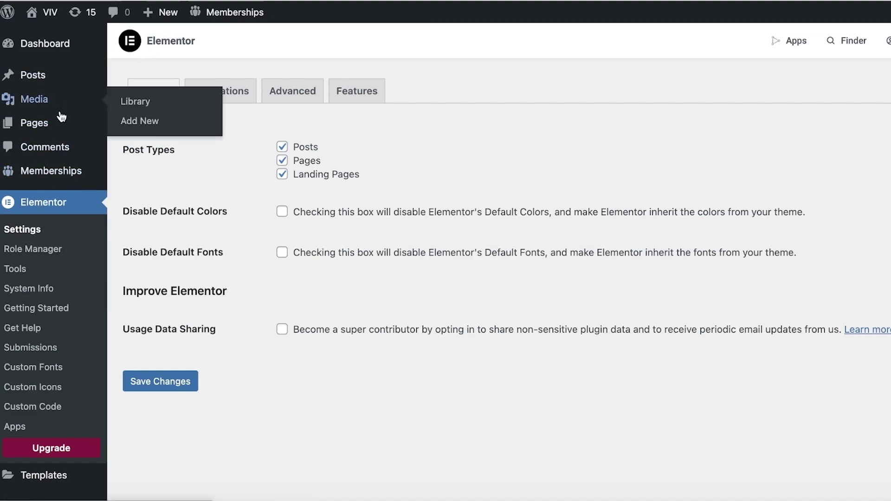
mouse_move(208, 12)
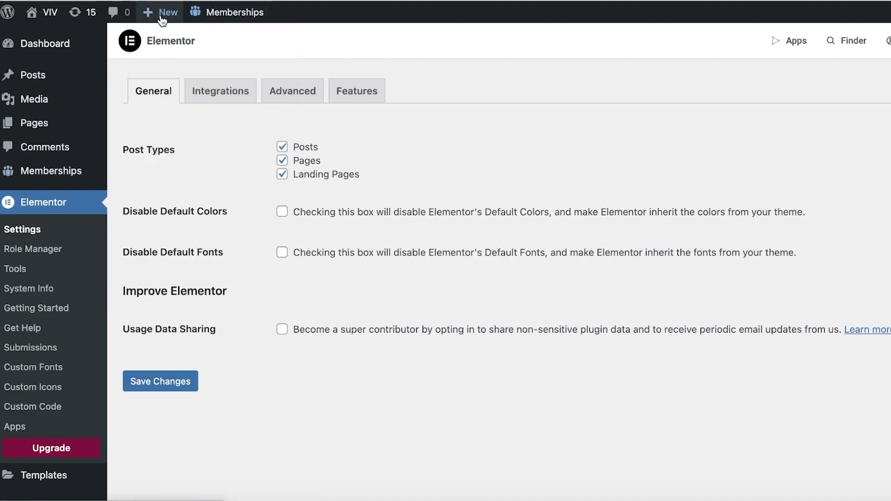
mouse_move(162, 21)
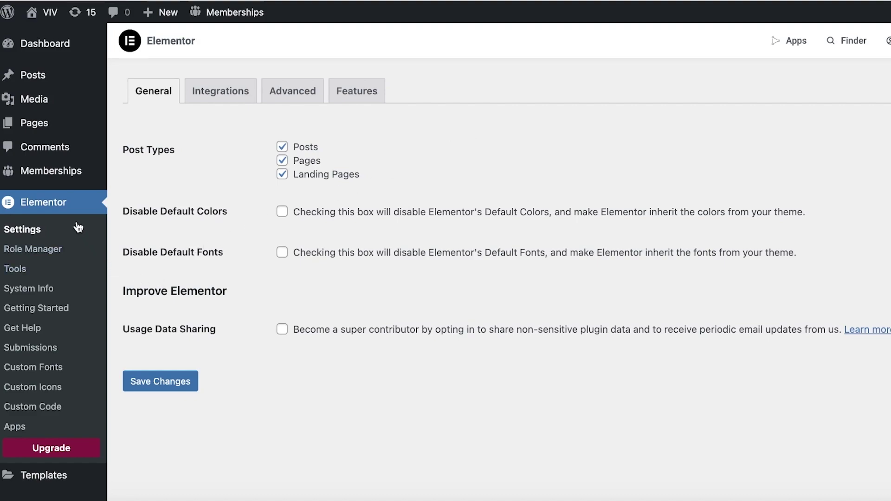
- Search the directory of new plugins for woo
scroll(167, 271, "down", 3)
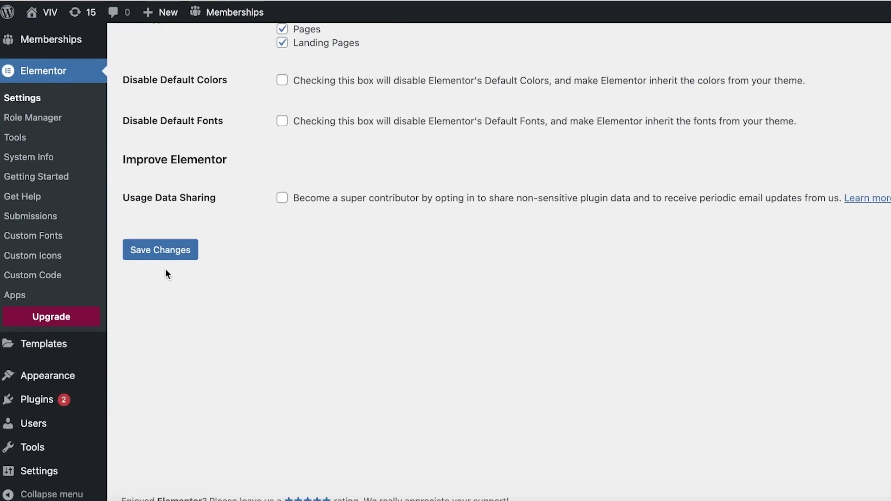
mouse_move(42, 410)
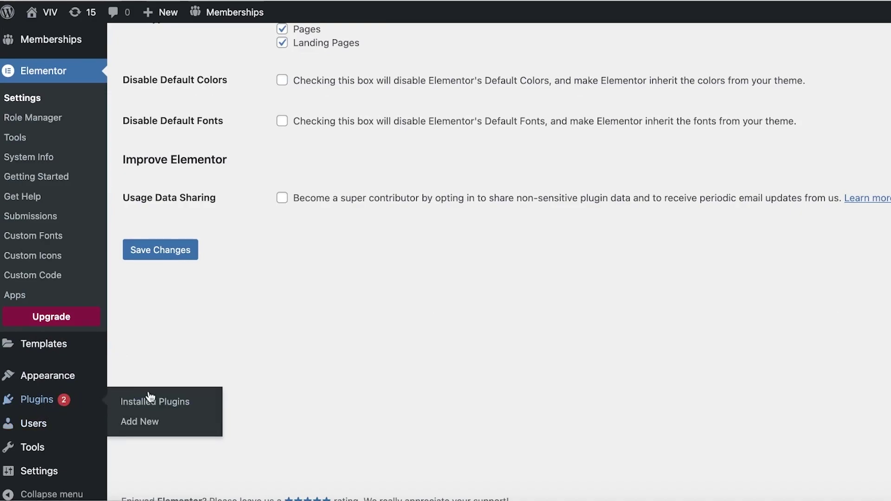
left_click(144, 421)
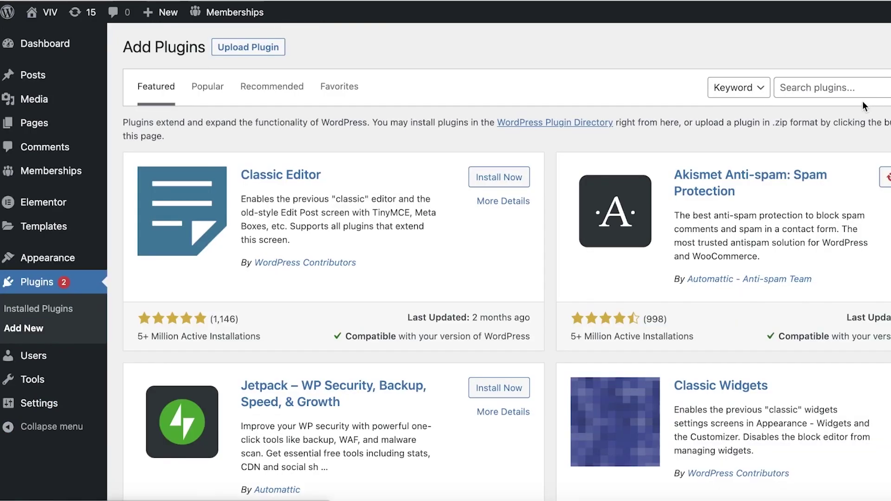
left_click(861, 83)
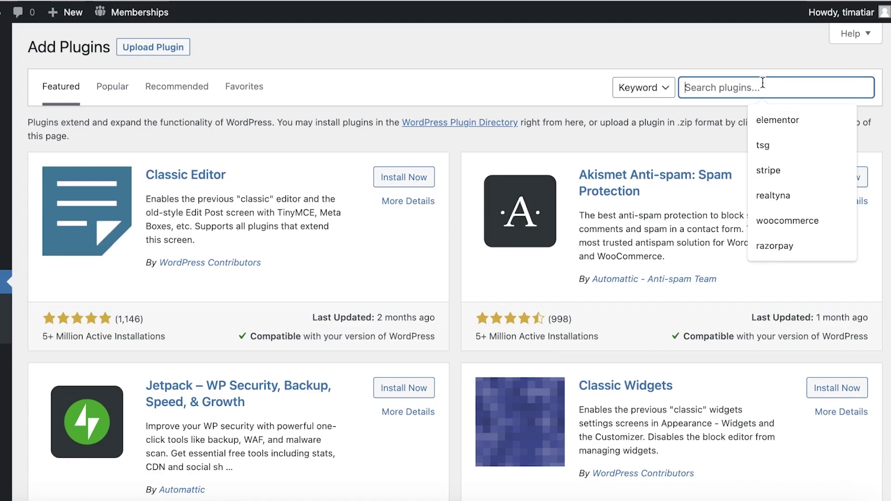
type("wo")
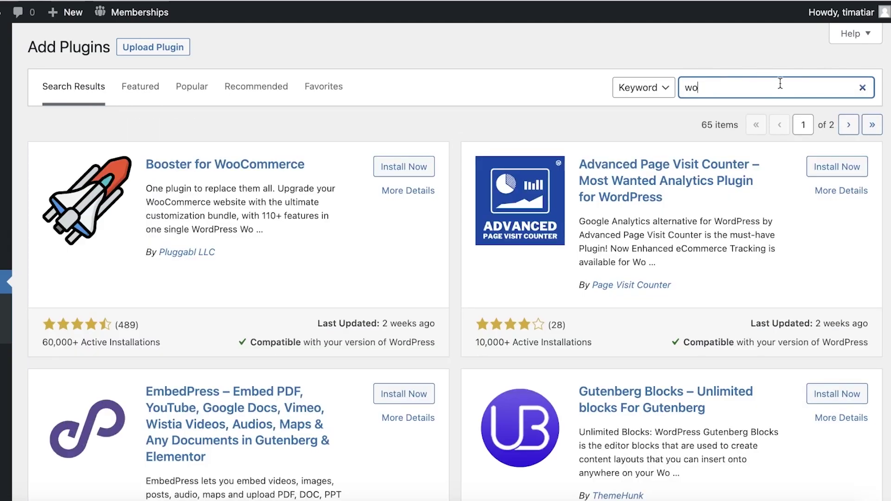
type("o")
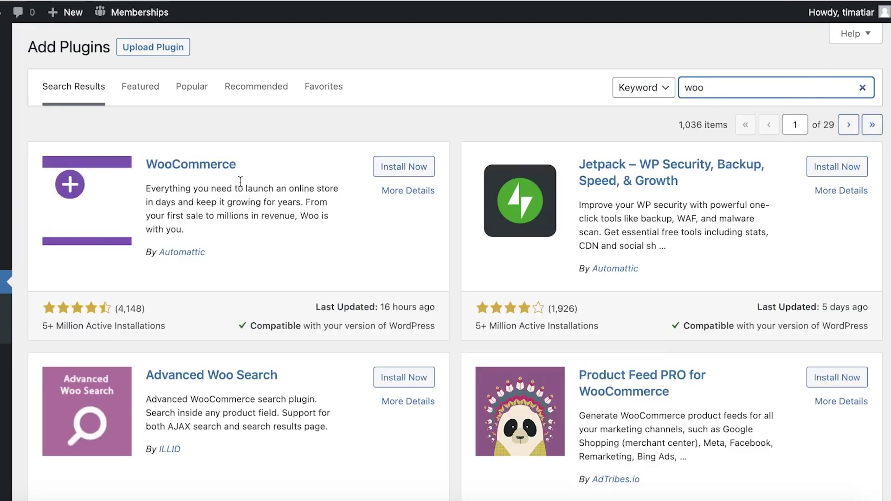
- Install and activate the WooCommerce plugin from the search results
left_click(404, 166)
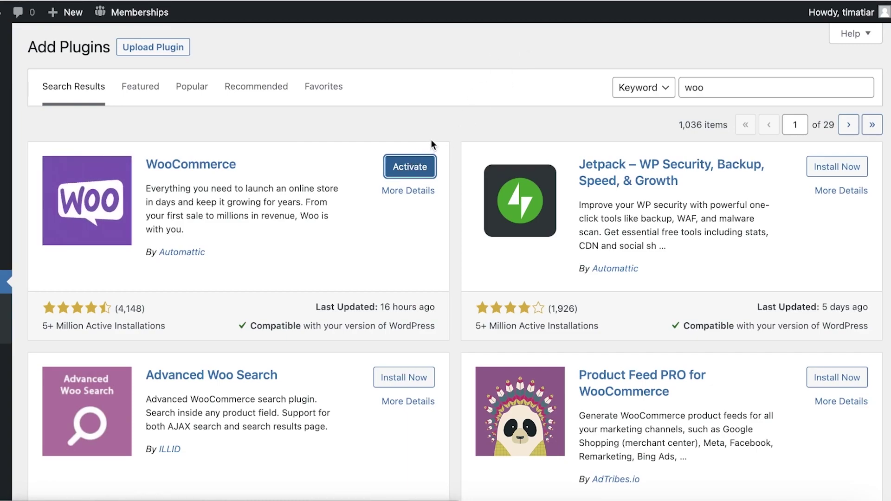
left_click(410, 166)
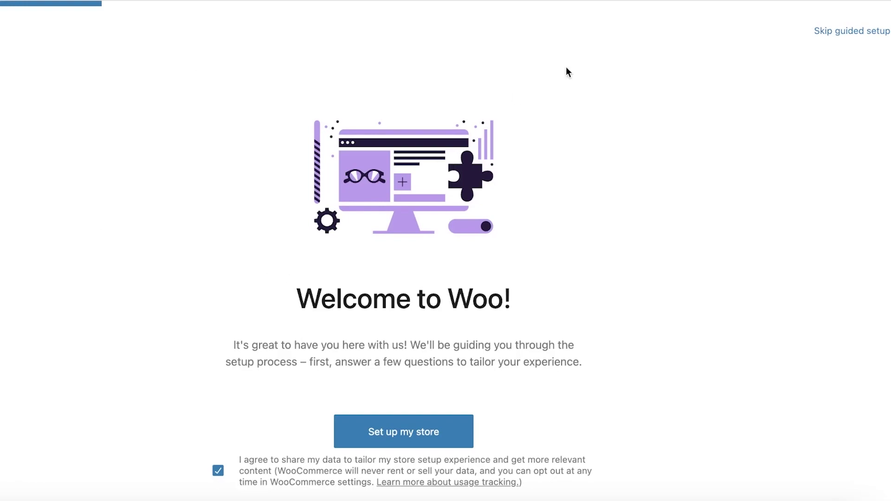
- Skip the guided WooCommerce setup, choose Albania — Durrës as the business location, and continue to the store
left_click(849, 32)
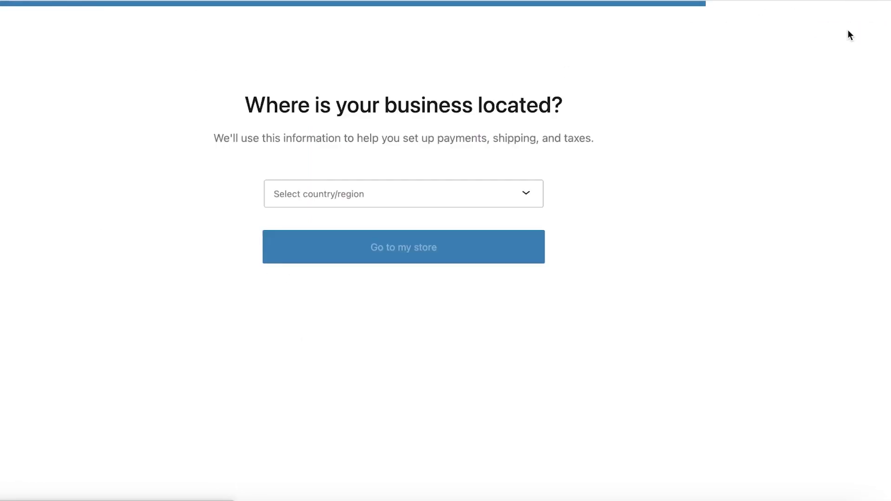
left_click(415, 194)
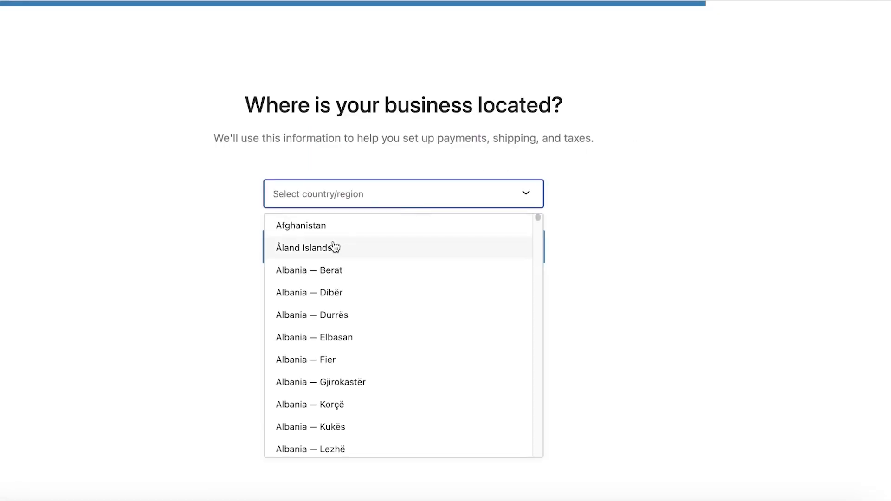
left_click(303, 315)
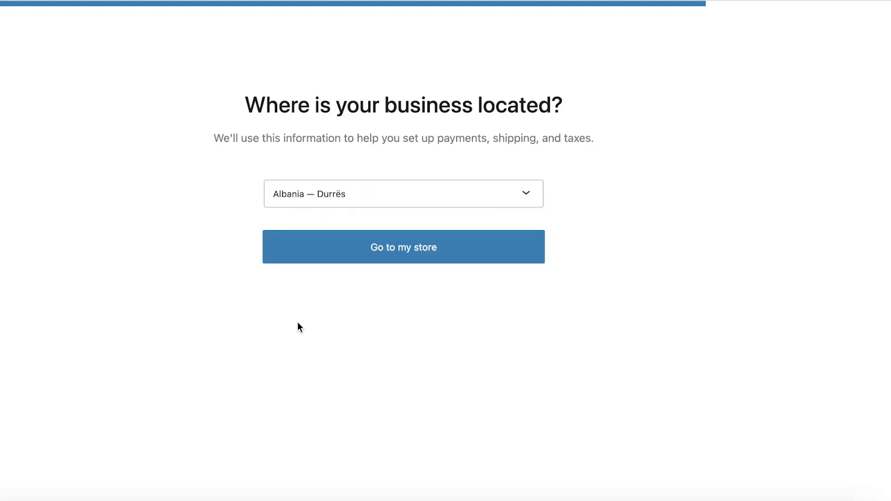
left_click(406, 256)
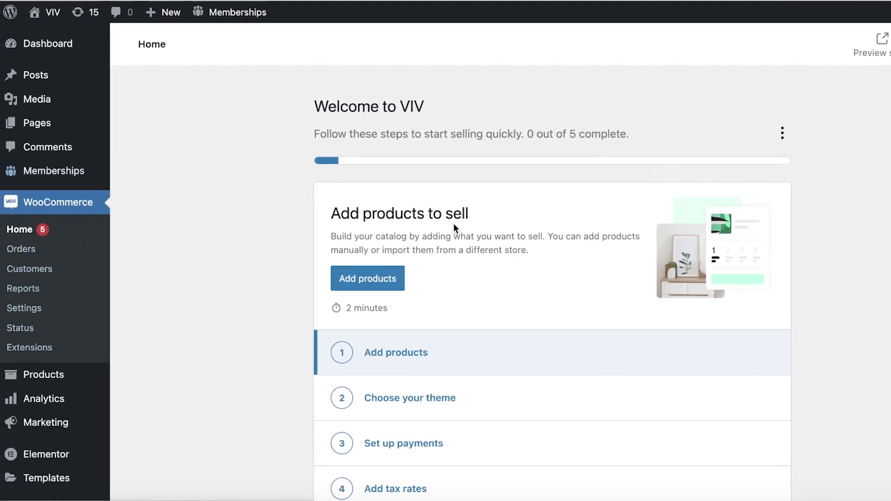
- Try to open the Shop page from the site's page list in the Elementor editor
left_click(55, 126)
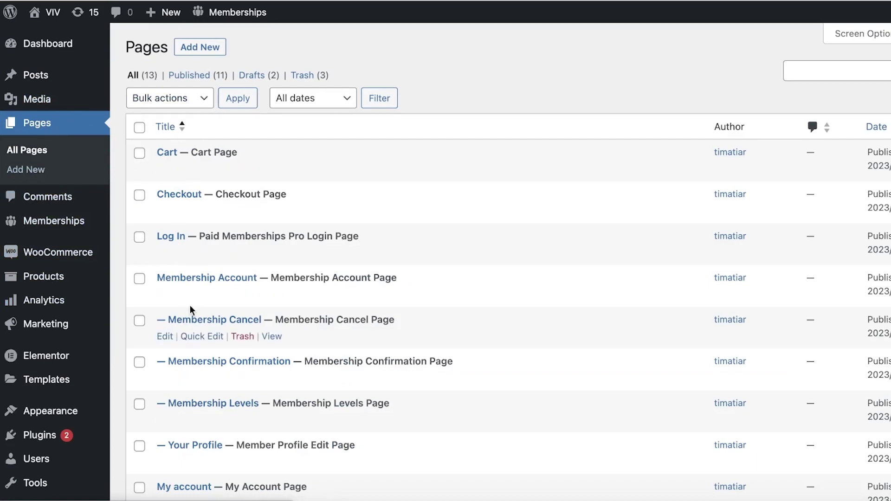
scroll(191, 302, "down", 1)
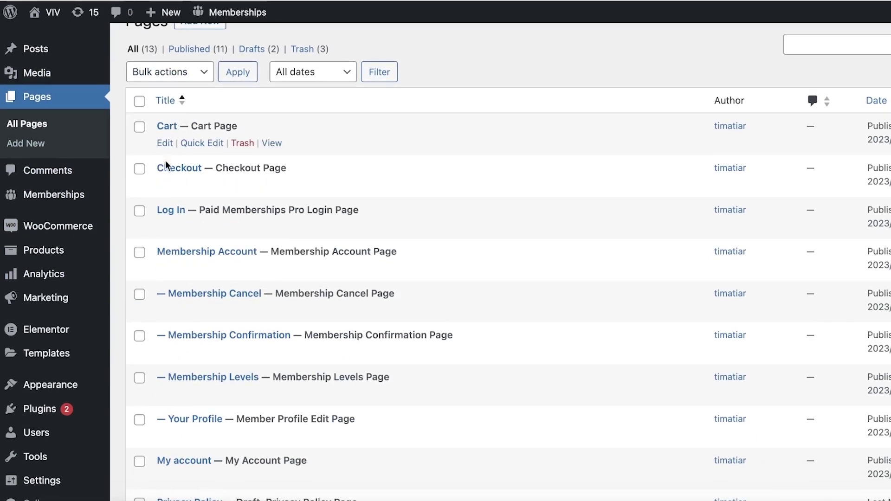
scroll(160, 181, "down", 5)
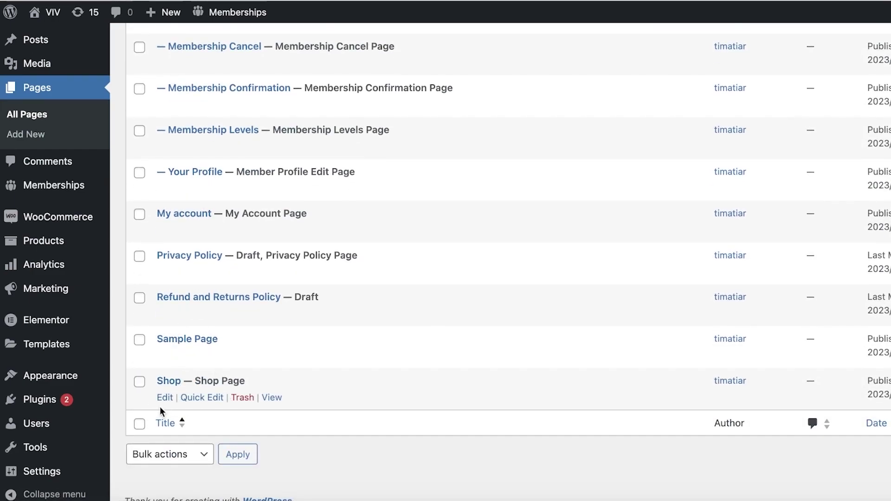
left_click(165, 398)
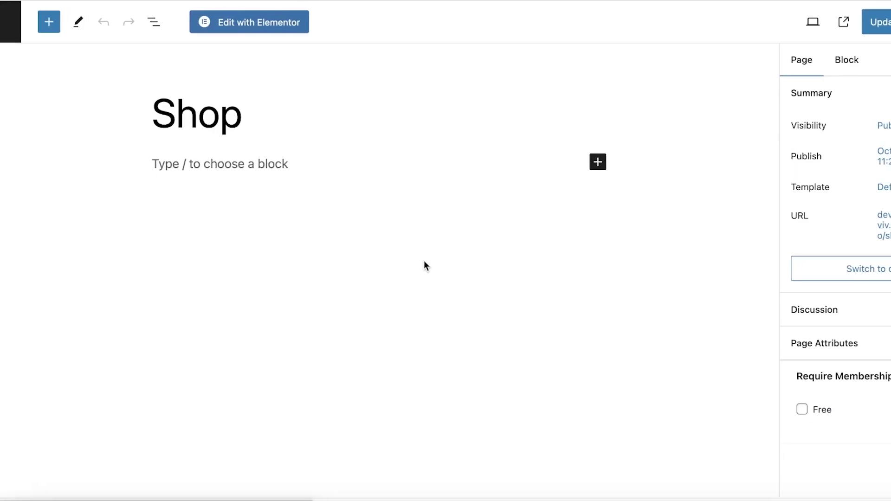
left_click(201, 29)
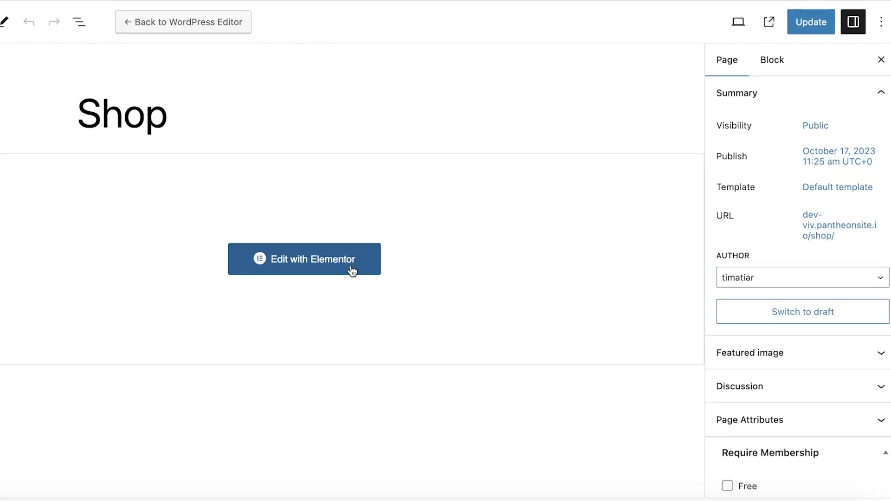
left_click(300, 256)
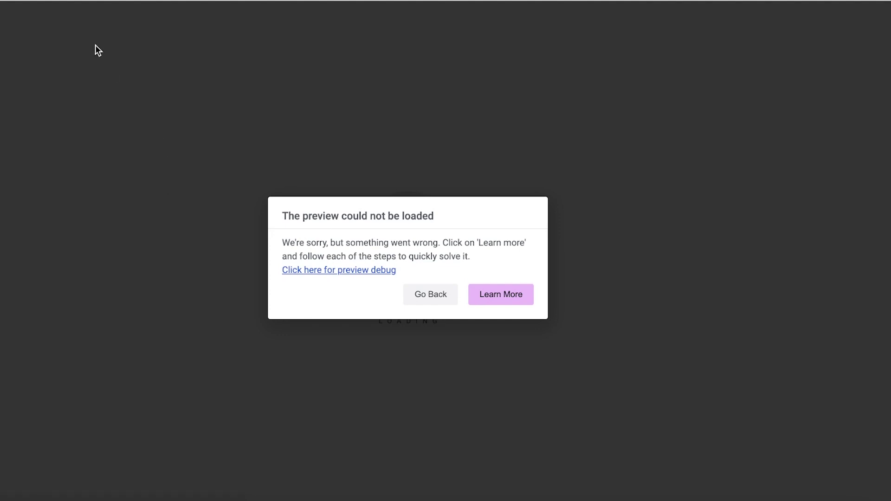
key("alt+Left")
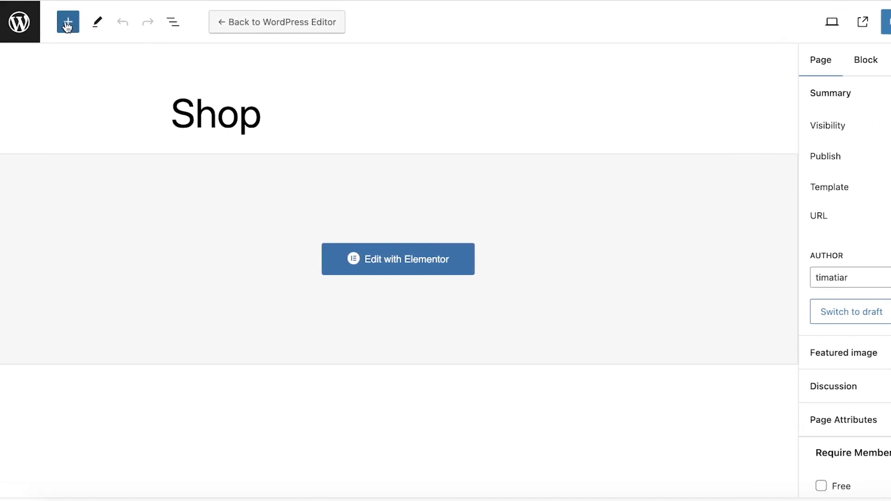
left_click(67, 26)
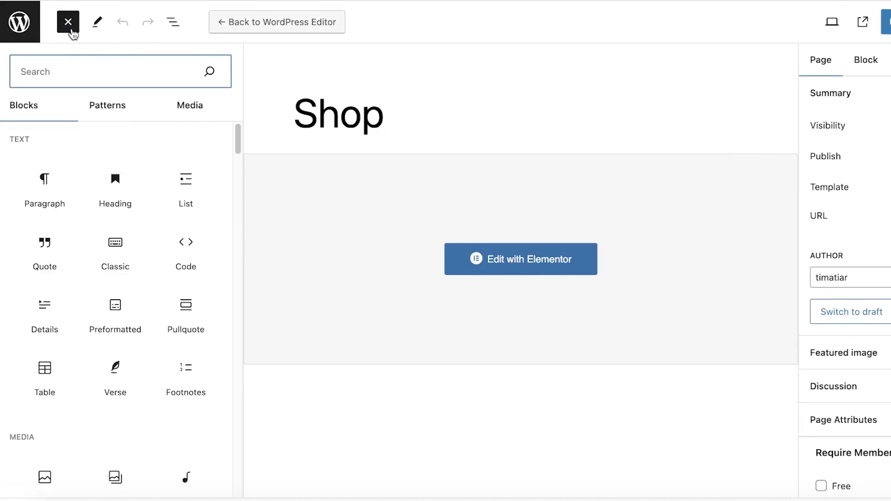
left_click(68, 22)
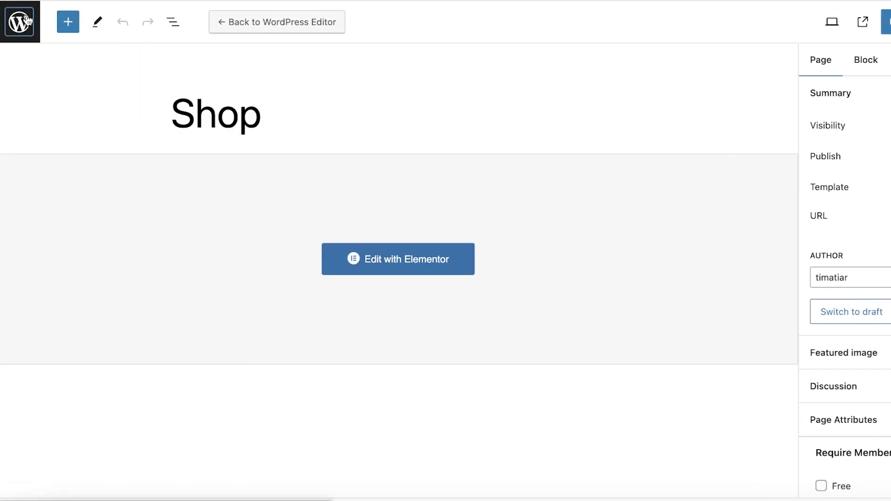
- Create a new blank page, open it in the Elementor editor, and close the Navigator
left_click(26, 21)
scroll(215, 180, "down", 5)
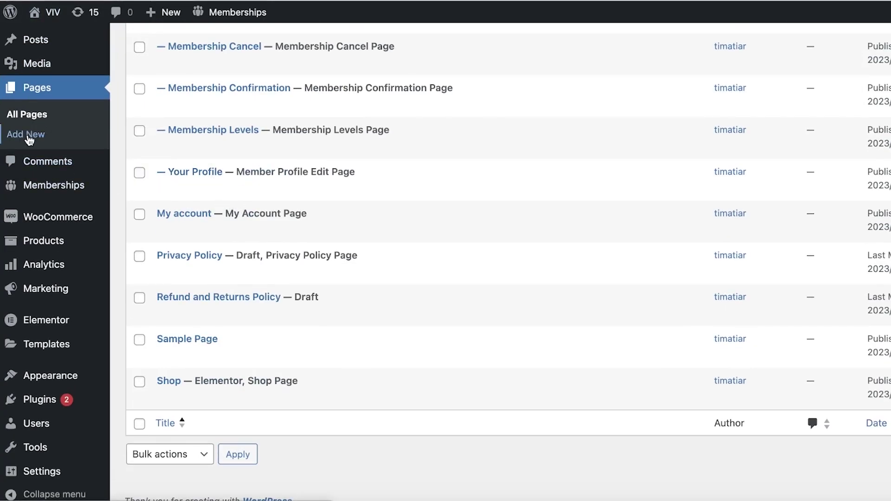
left_click(27, 135)
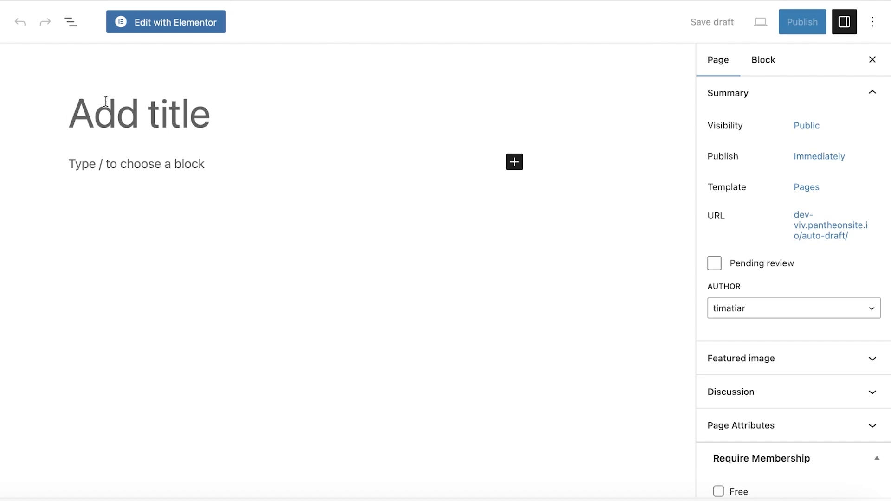
left_click(131, 23)
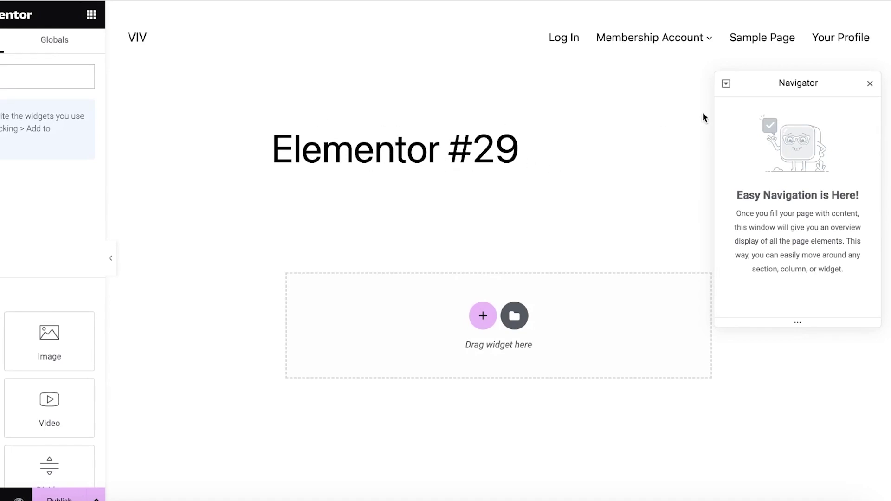
left_click(870, 84)
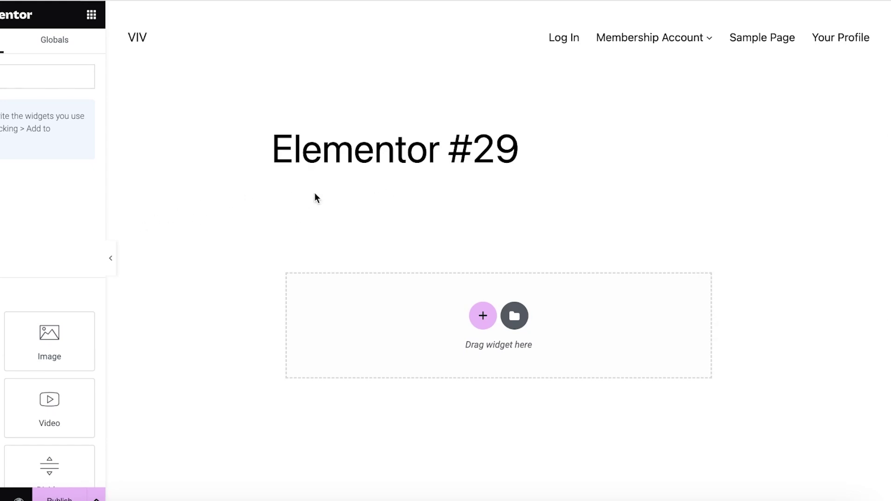
- Add a container to the blank page to review its layout and style settings, and remove it
scroll(463, 179, "down", 2)
scroll(325, 172, "up", 1)
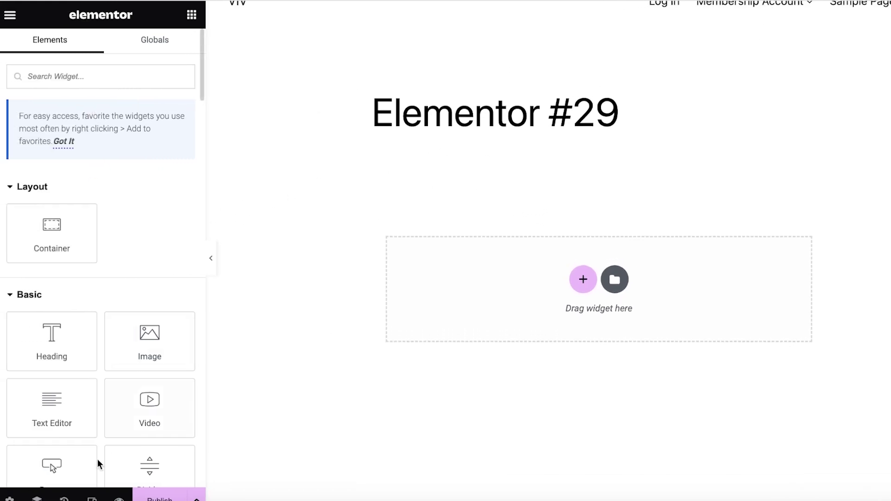
scroll(149, 178, "down", 5)
scroll(111, 220, "up", 5)
left_click(51, 225)
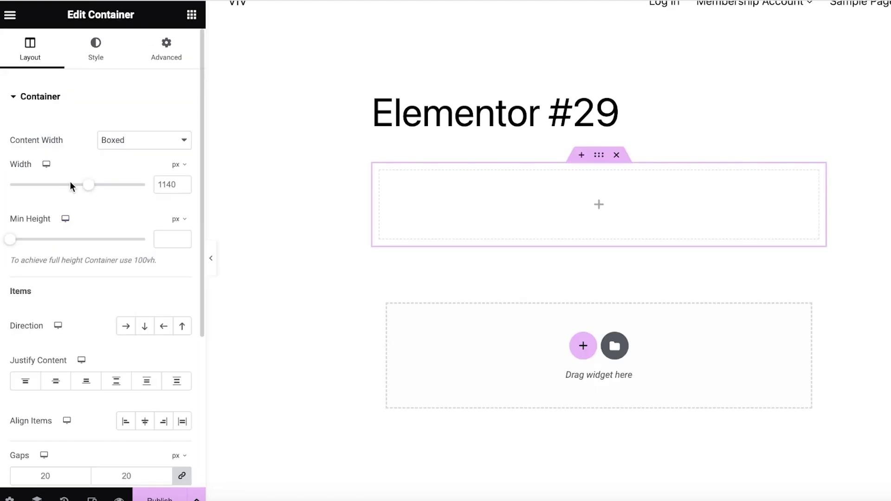
scroll(19, 227, "down", 5)
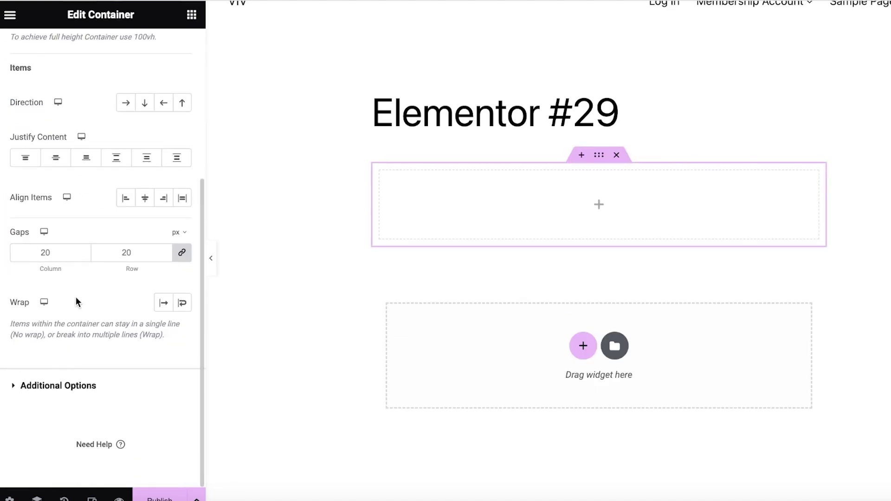
scroll(76, 297, "up", 5)
left_click(19, 100)
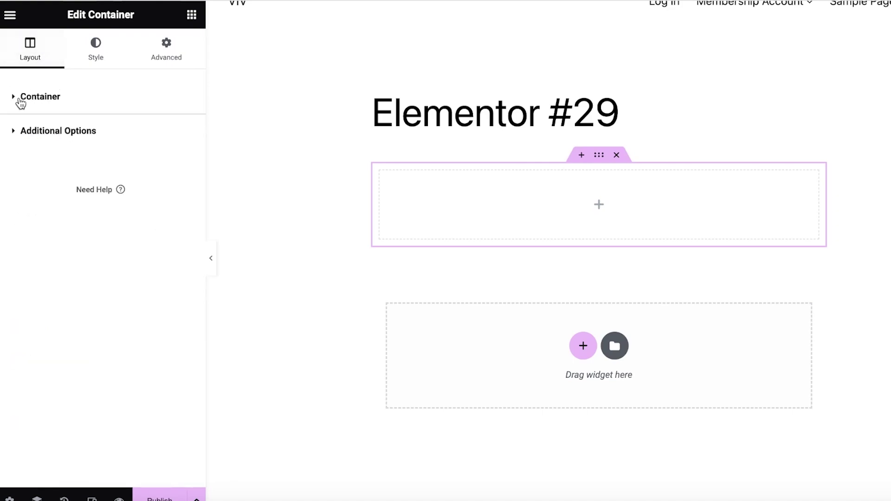
left_click(33, 130)
left_click(46, 93)
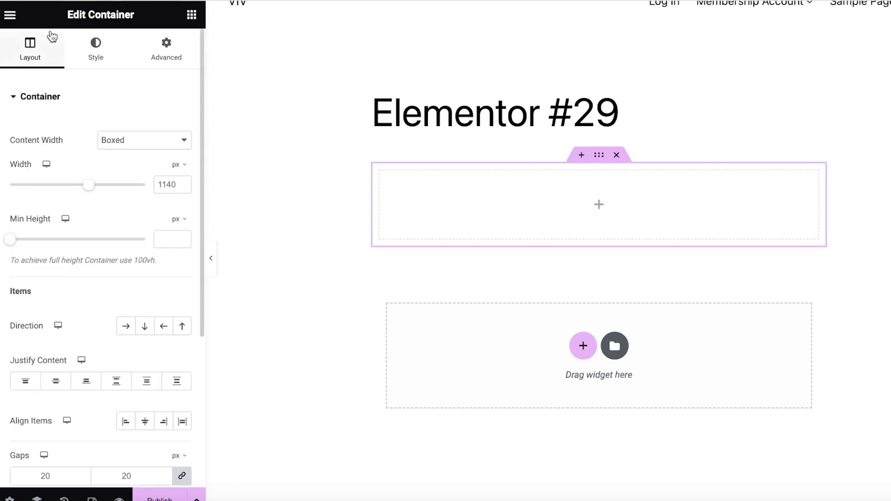
left_click(92, 48)
left_click(616, 155)
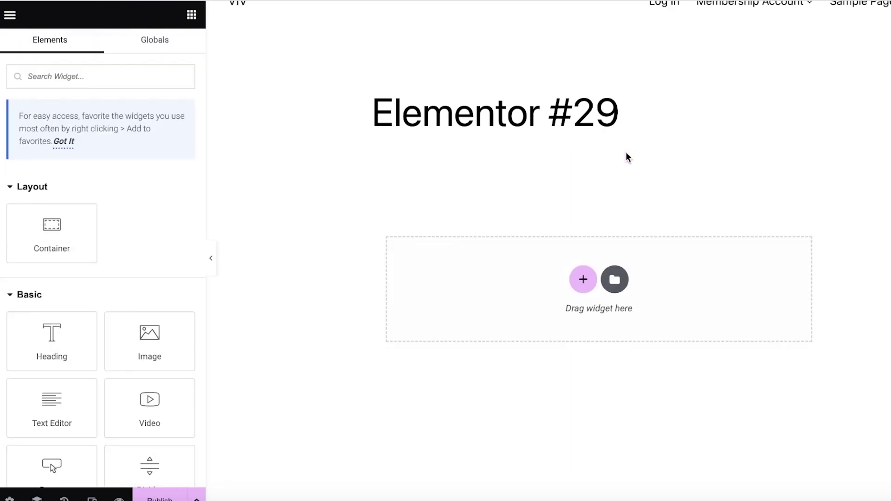
- Examine the available Basic and Pro widgets and the site widgets such as Site Logo, Post Title and Menu Cart
scroll(65, 232, "down", 6)
scroll(55, 150, "up", 2)
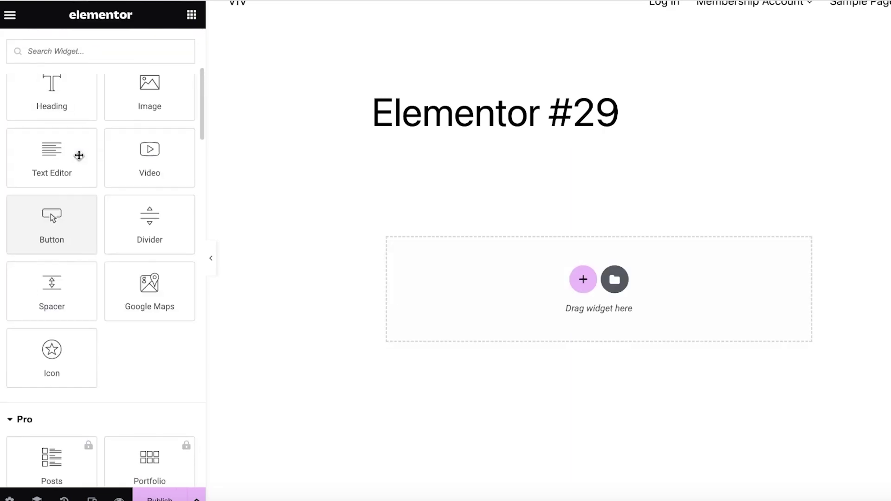
scroll(80, 338, "down", 8)
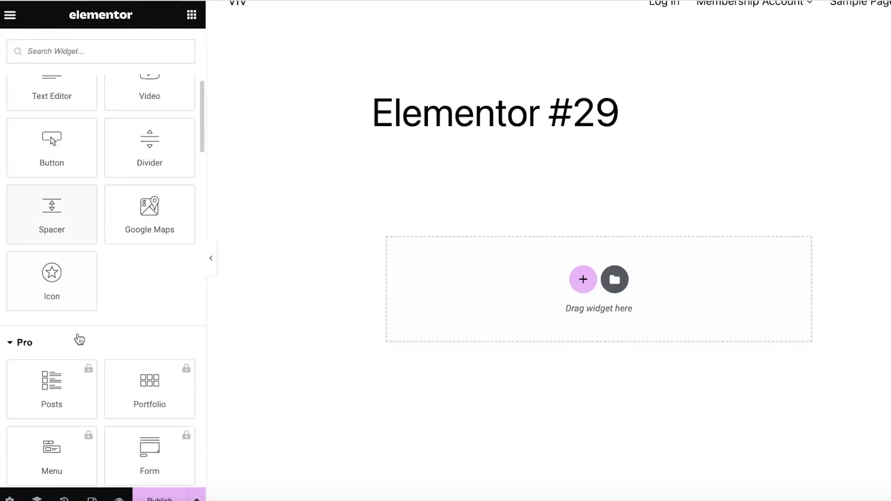
scroll(80, 142, "up", 2)
scroll(79, 143, "up", 7)
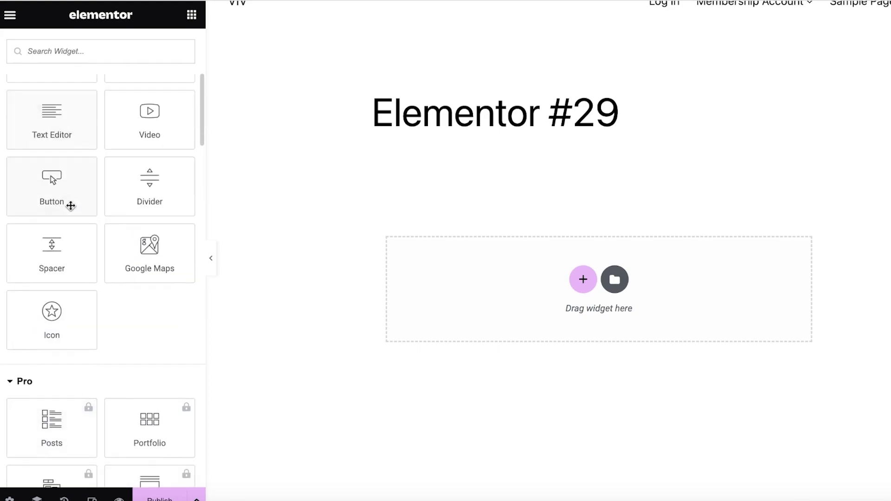
scroll(70, 204, "down", 5)
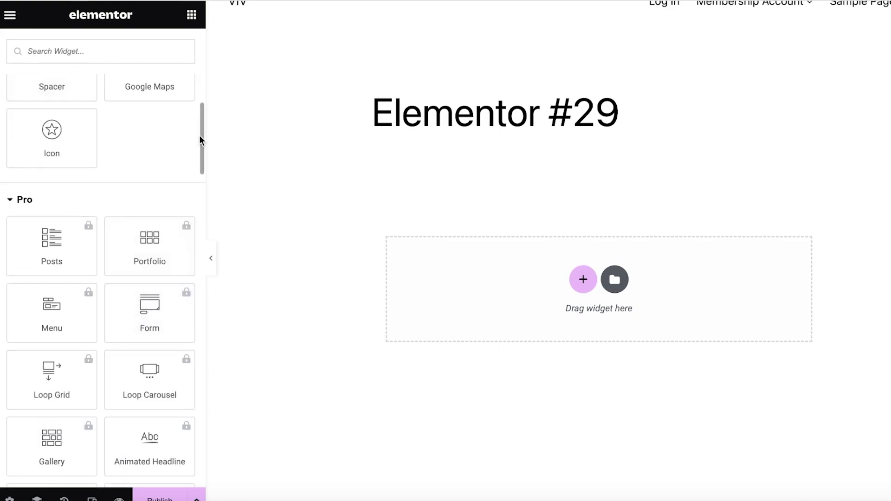
left_click_drag(200, 135, 194, 438)
left_click(119, 306)
scroll(120, 308, "down", 10)
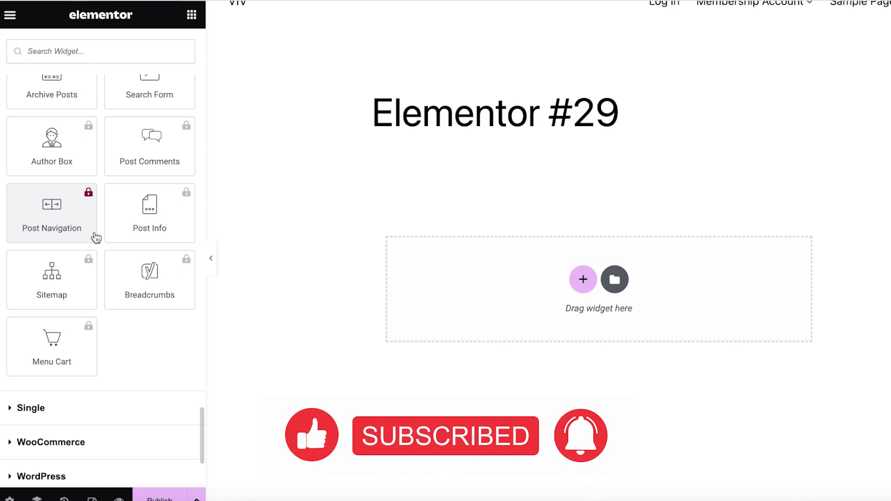
scroll(94, 237, "up", 7)
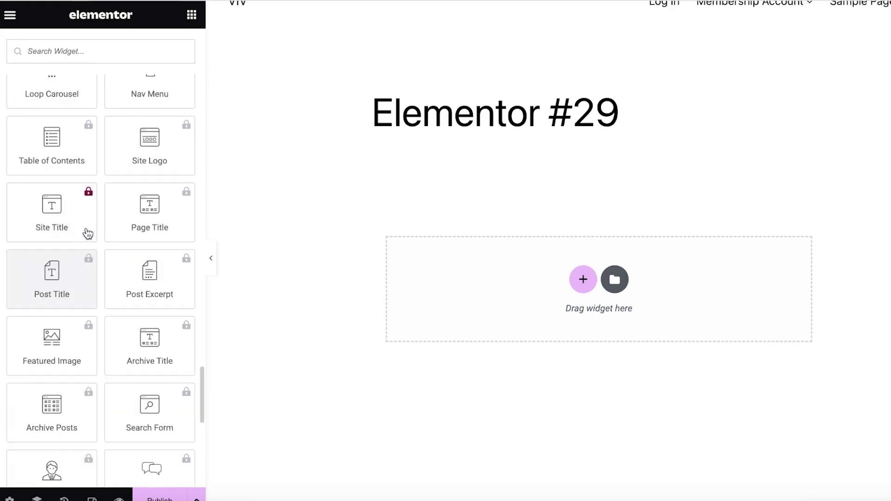
scroll(60, 218, "up", 5)
scroll(25, 236, "down", 6)
scroll(130, 251, "down", 12)
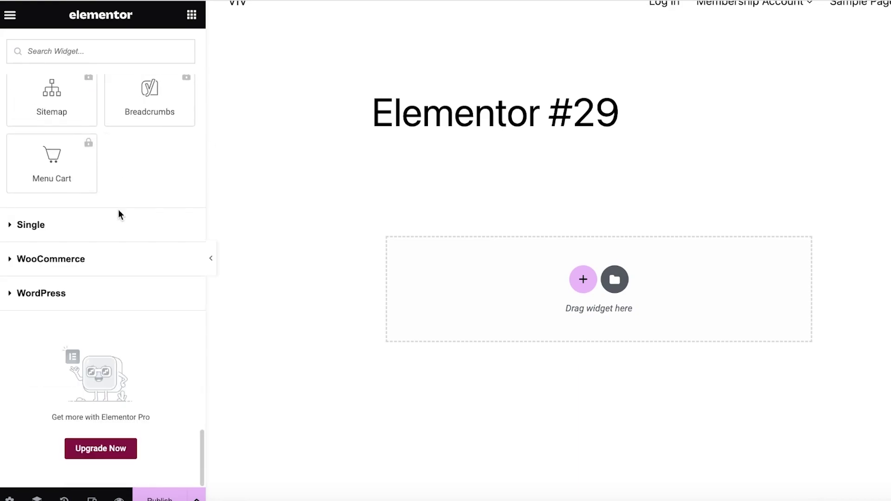
- Expand the Single and WooCommerce widget categories and examine the store widgets they offer
left_click(75, 236)
left_click(43, 335)
scroll(93, 278, "down", 8)
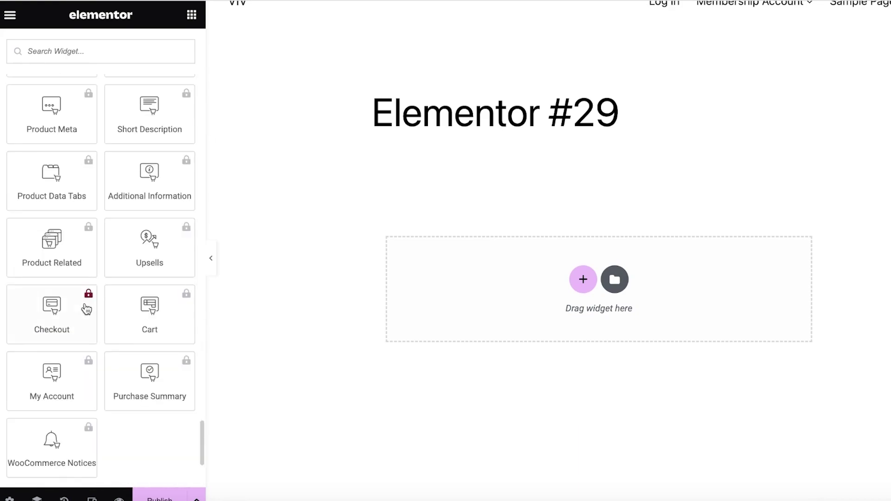
scroll(25, 188, "up", 10)
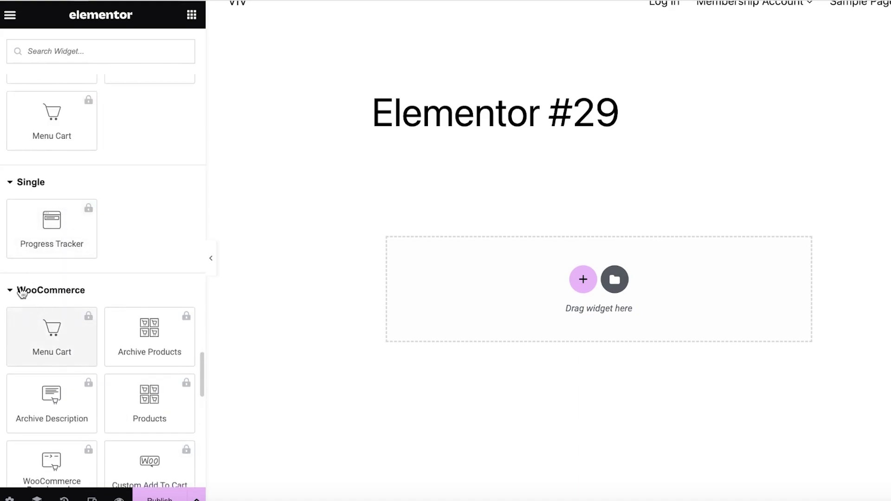
scroll(27, 260, "down", 5)
scroll(99, 184, "up", 6)
scroll(90, 209, "down", 4)
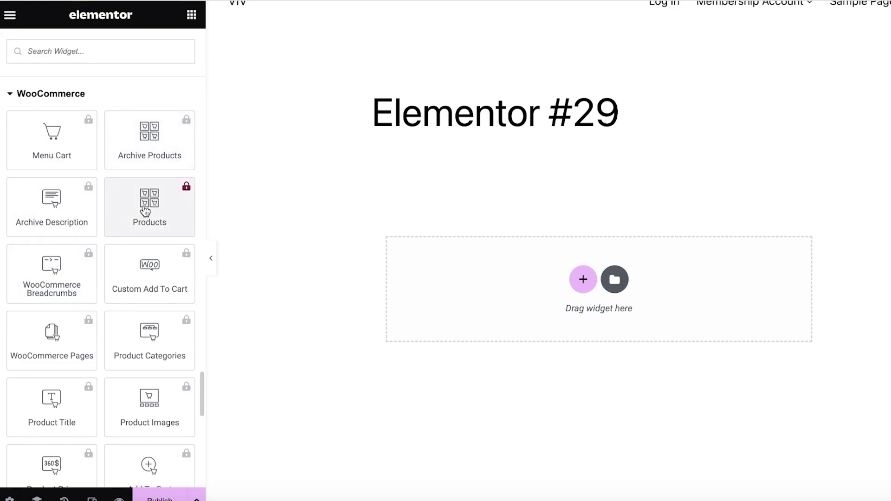
- Examine the WooCommerce product widgets and view the Pro upgrade notice for the Products widget
scroll(51, 248, "down", 5)
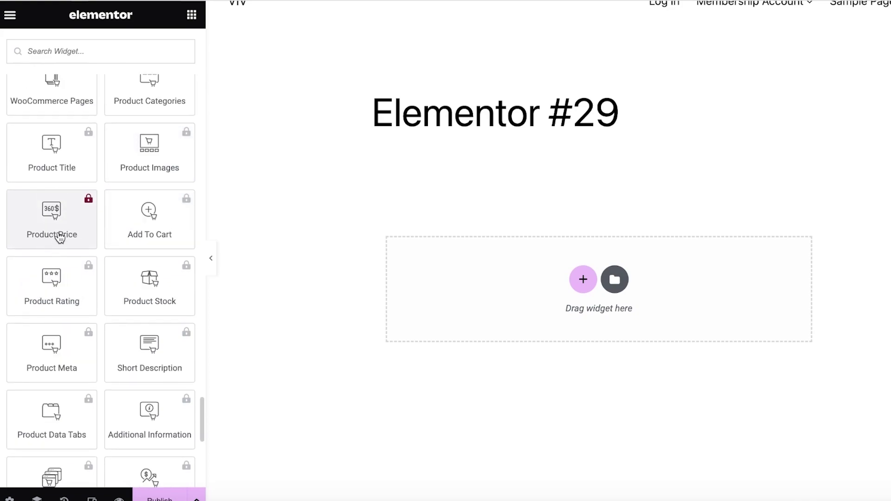
scroll(135, 226, "up", 5)
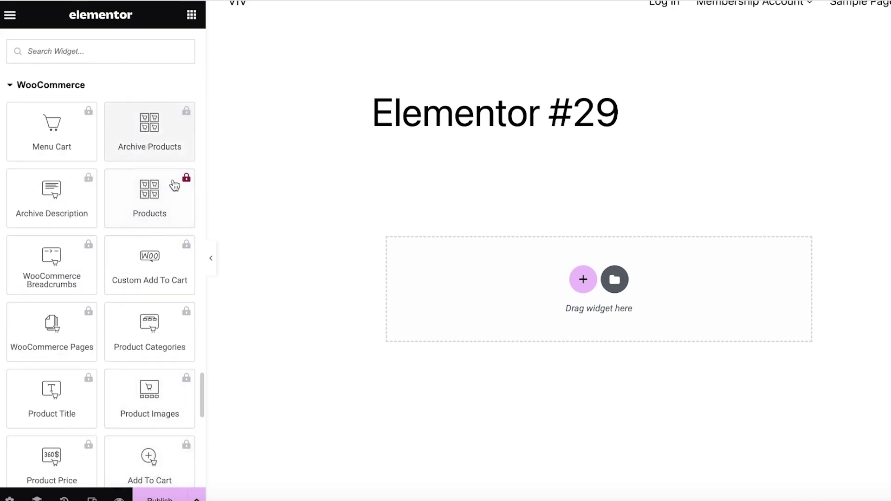
left_click(144, 208)
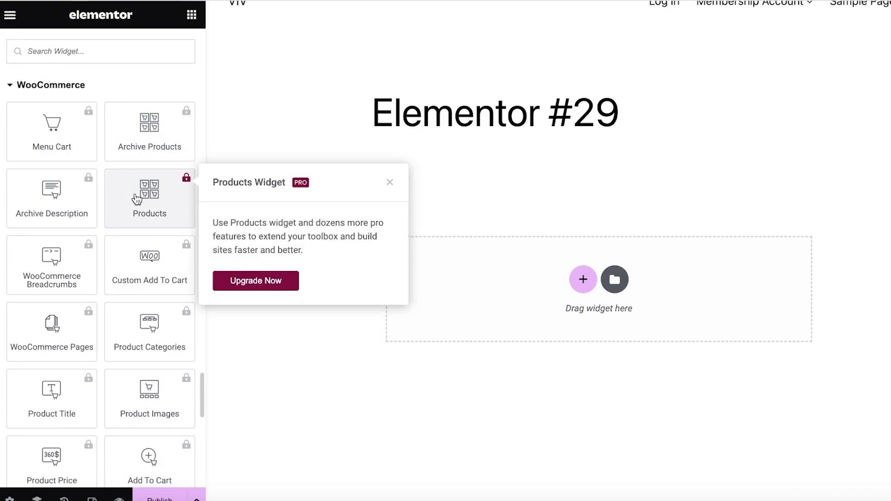
left_click(542, 62)
- Review the Basic, Pro and General widgets available for the page, from Heading and Image to Testimonial and Tabs
scroll(143, 191, "up", 15)
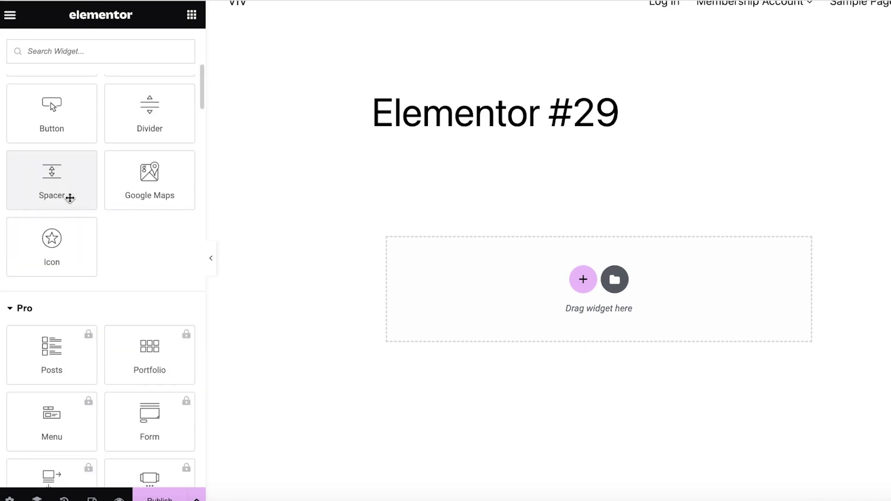
scroll(68, 198, "up", 5)
scroll(71, 200, "up", 3)
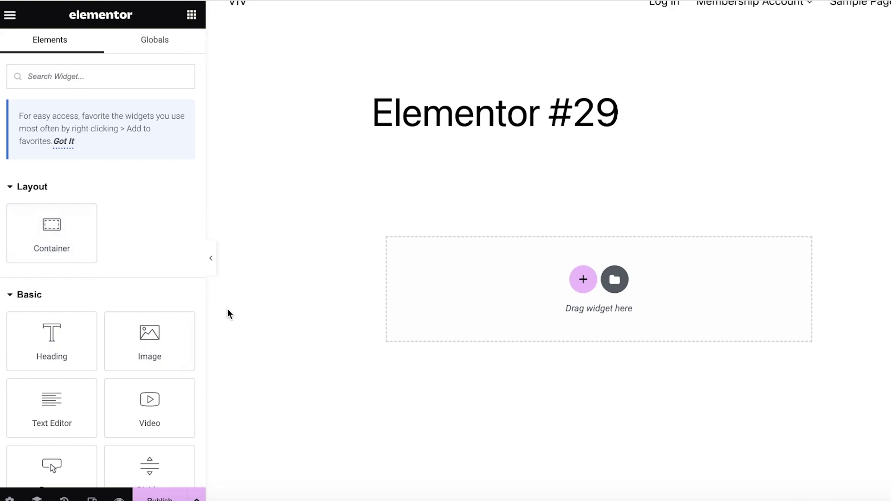
scroll(129, 214, "down", 1)
scroll(52, 288, "down", 4)
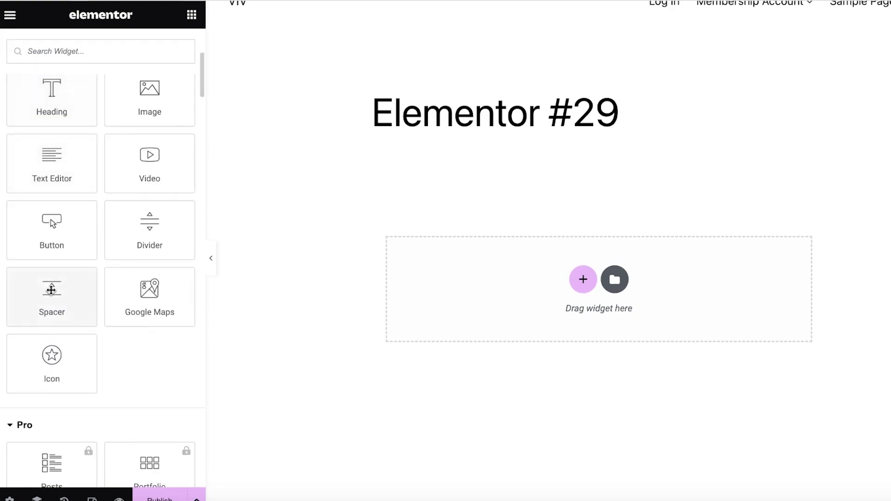
scroll(107, 362, "down", 1)
scroll(109, 358, "up", 5)
scroll(111, 354, "down", 1)
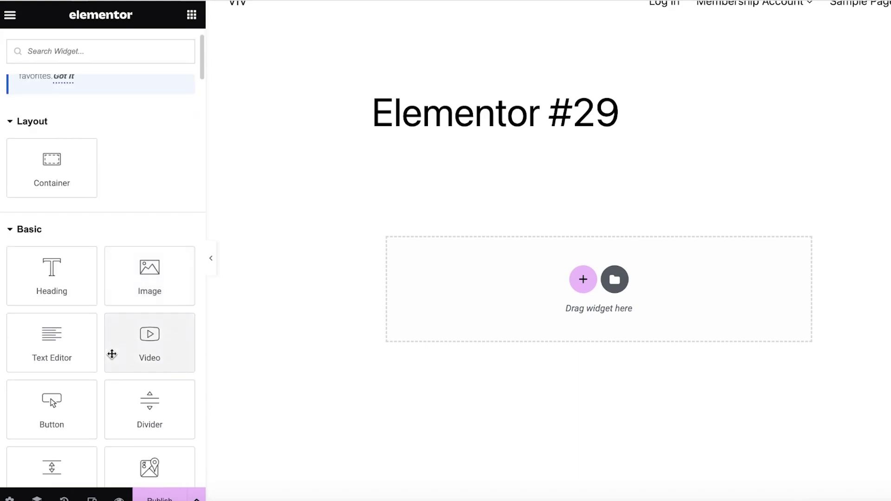
scroll(112, 354, "down", 5)
scroll(248, 144, "down", 1)
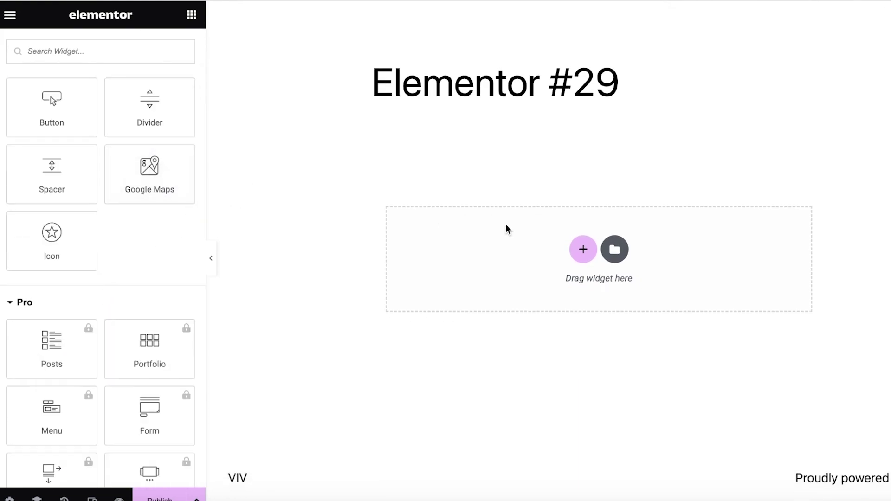
scroll(79, 358, "down", 15)
scroll(81, 358, "up", 3)
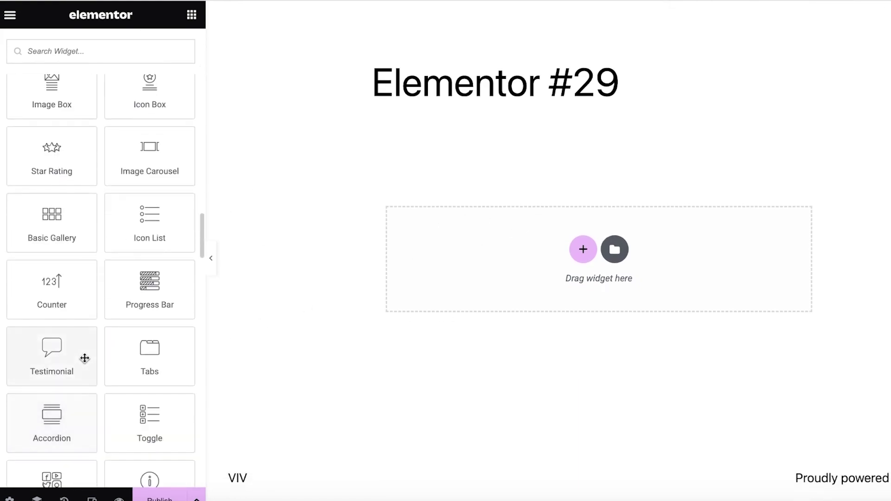
- Add a two-column container with a narrow first and wide second column, and add an Image widget to it
left_click(580, 248)
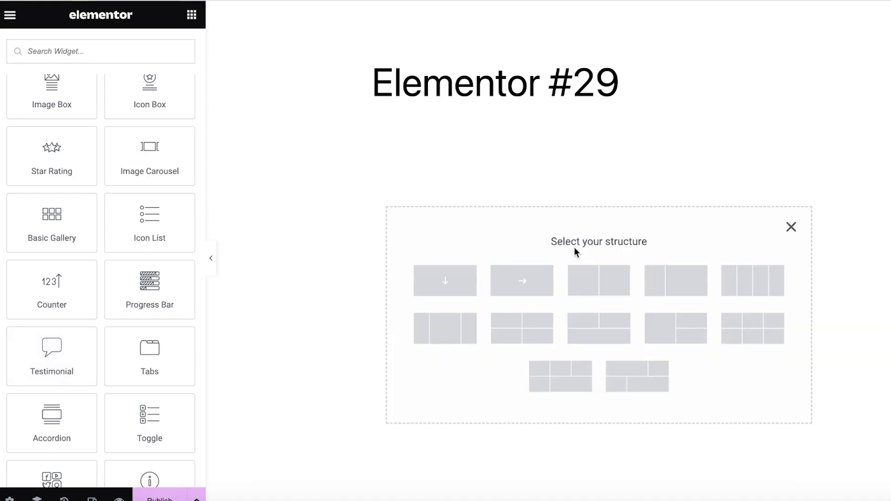
left_click(692, 283)
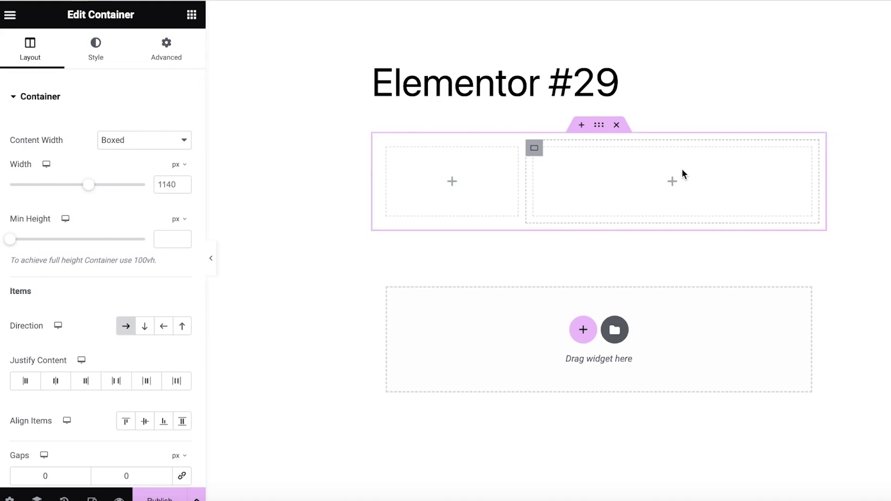
left_click(673, 181)
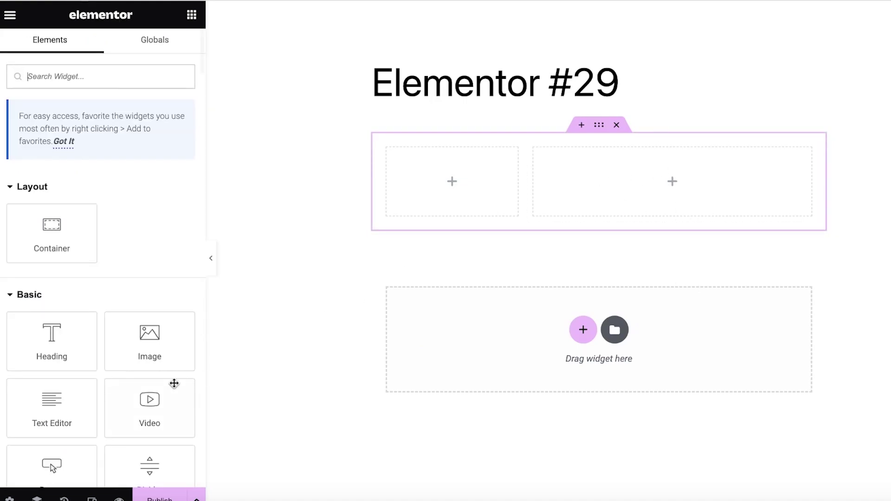
left_click(148, 345)
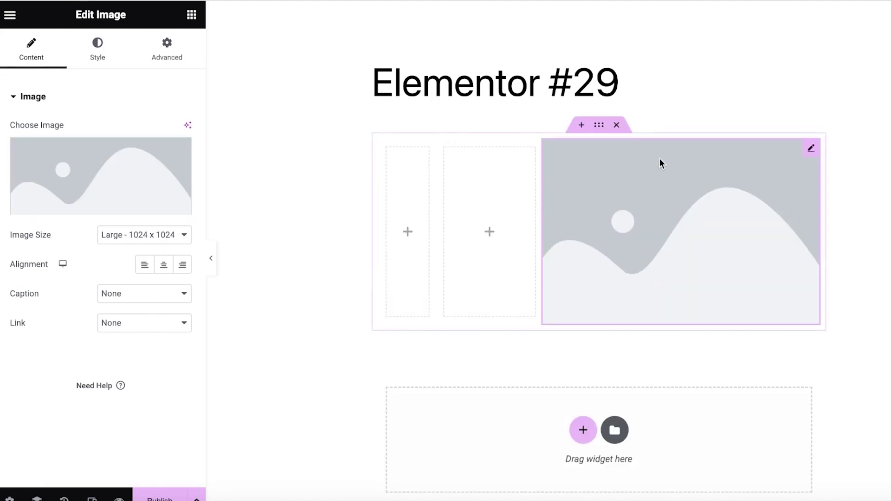
- Upload the colourful flower painting from the Downloads folder and insert it into the Image widget
left_click(96, 167)
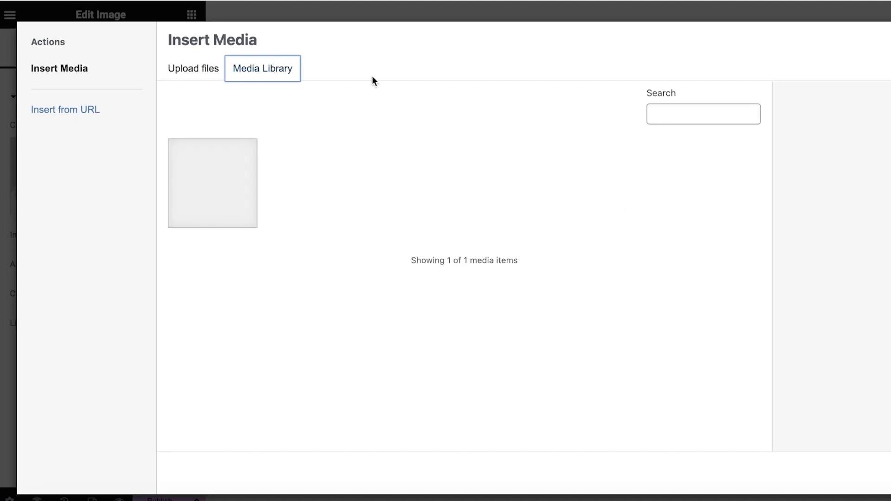
left_click(716, 116)
left_click(166, 72)
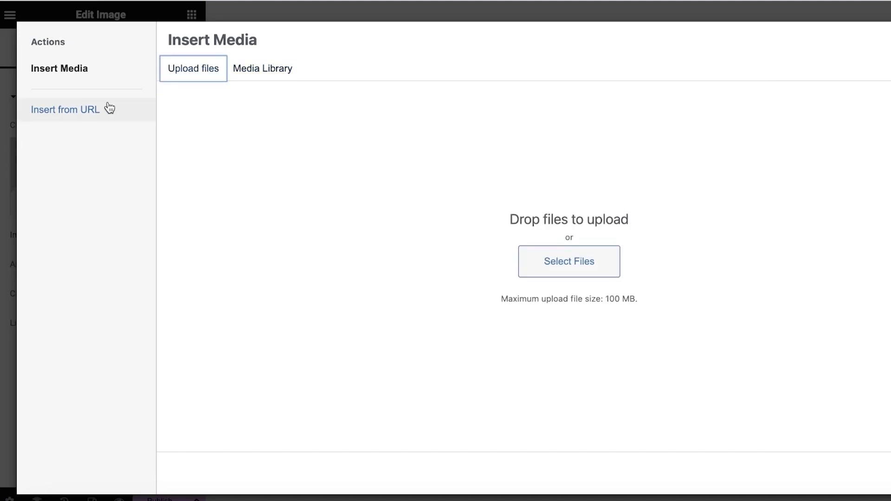
left_click(555, 260)
left_click(245, 142)
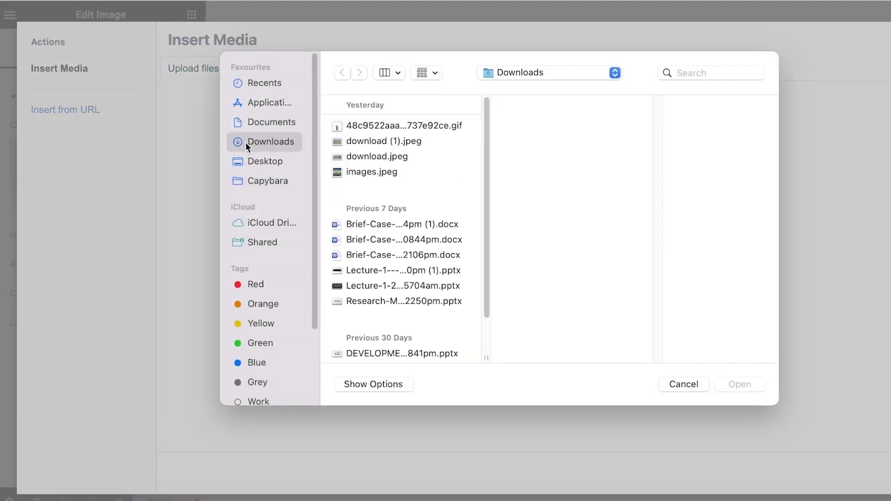
left_click(394, 134)
left_click(737, 389)
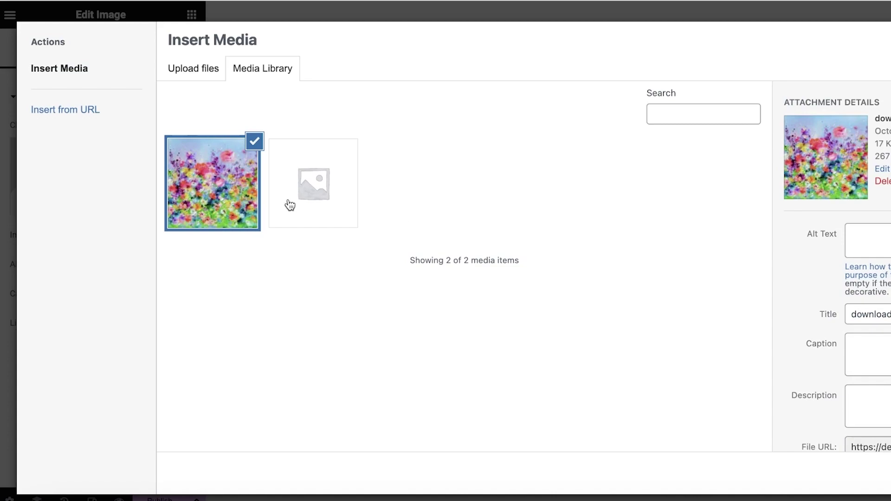
left_click(862, 473)
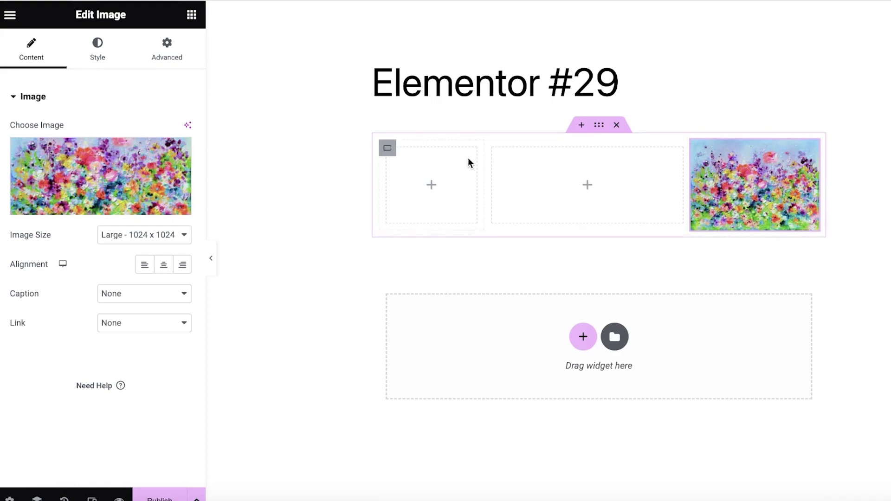
- Reduce the width of the empty first column container to 0%
left_click(385, 147)
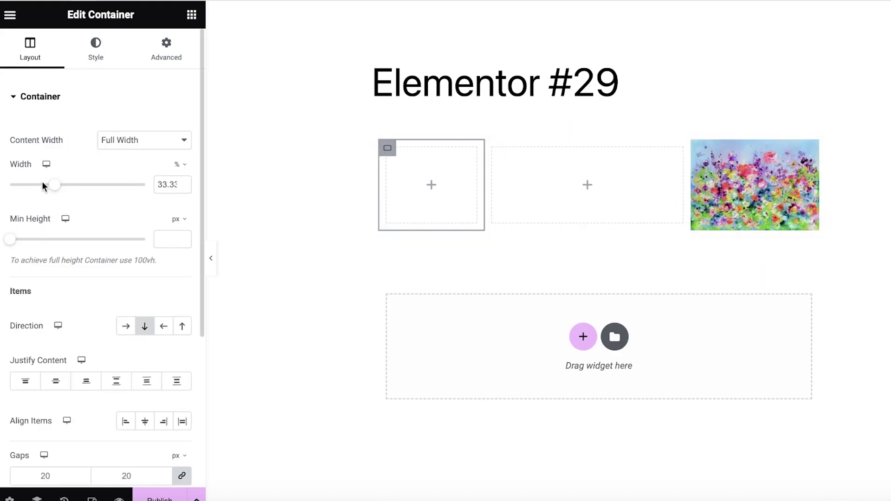
left_click_drag(52, 186, 8, 186)
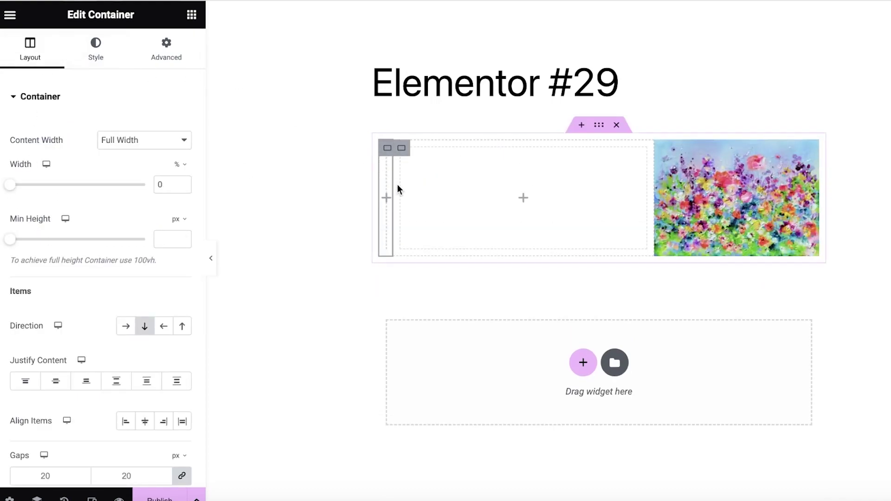
- Try the Woocommerce Thumbnail, Woocommerce Gallery Thumbnail and Full sizes on the flower image, and set its size to 2048x2048
left_click(678, 185)
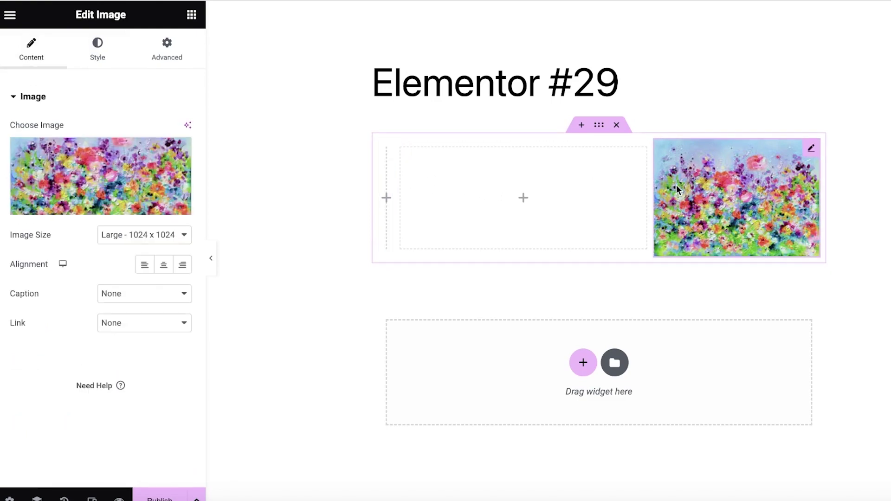
left_click(157, 237)
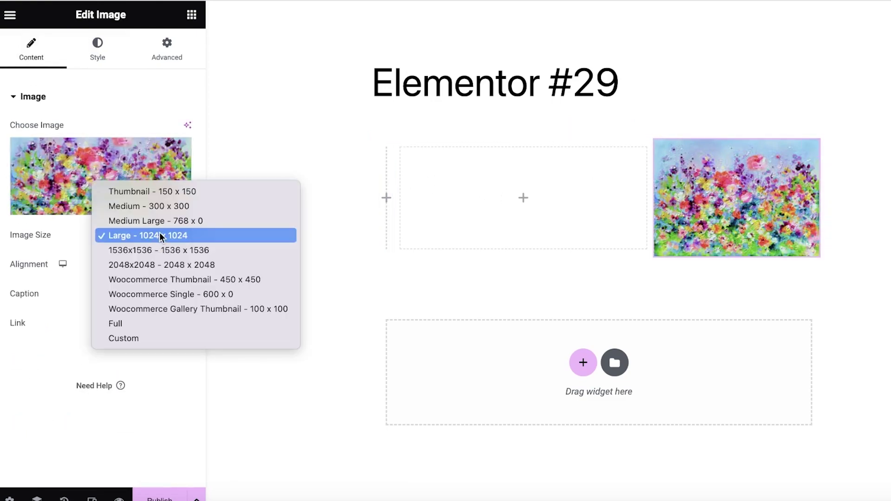
left_click(147, 283)
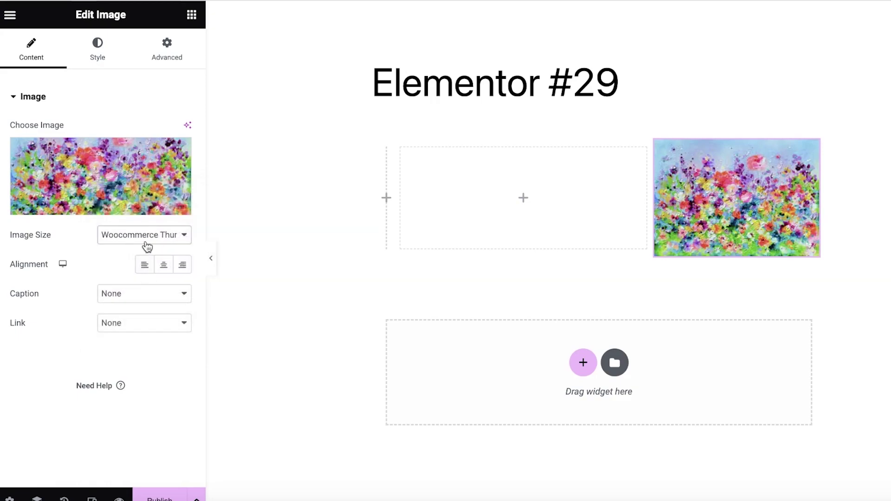
left_click(146, 238)
left_click(138, 265)
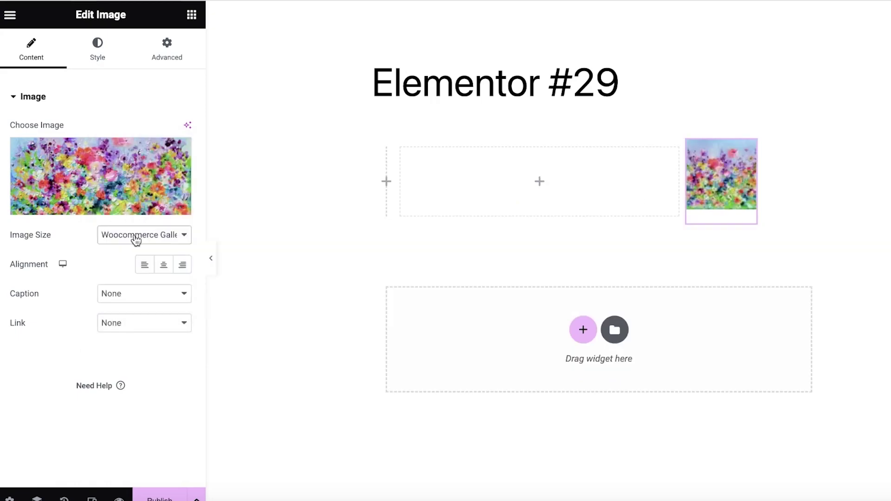
left_click(135, 238)
left_click(129, 250)
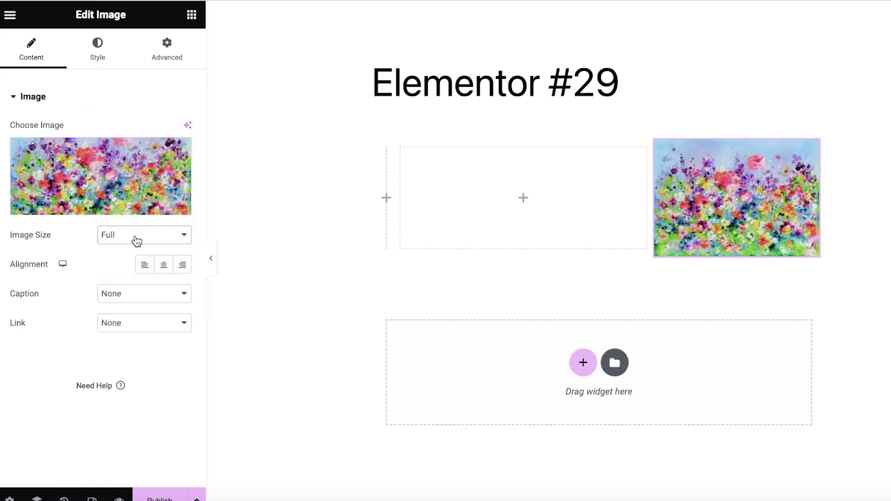
left_click(137, 240)
left_click(146, 174)
left_click_drag(100, 176, 646, 160)
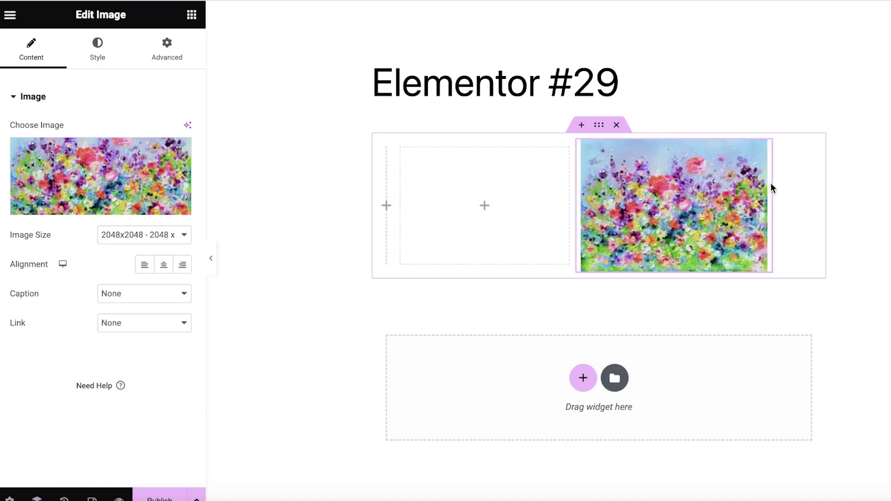
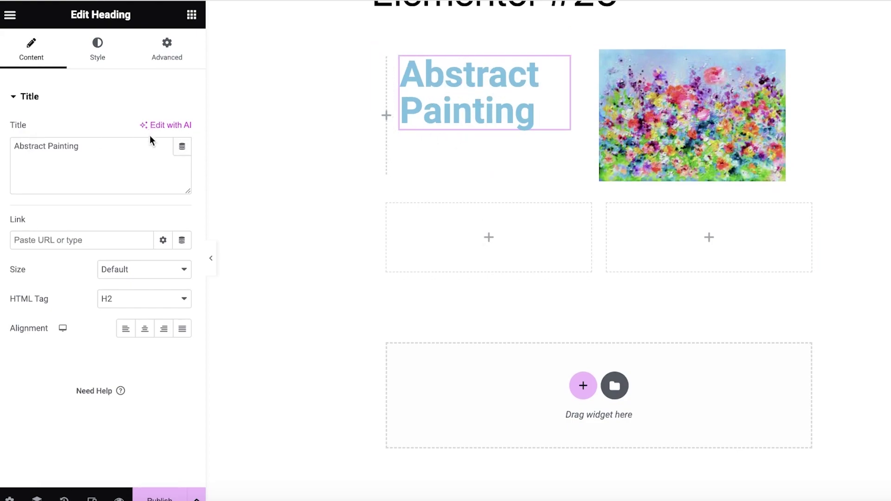
- Change the text colour of the "Abstract Painting" heading to black
left_click(93, 152)
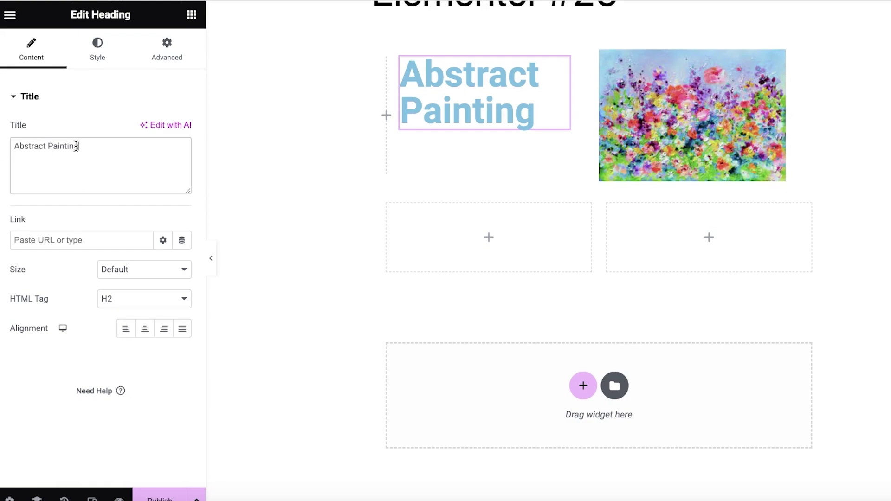
left_click(89, 46)
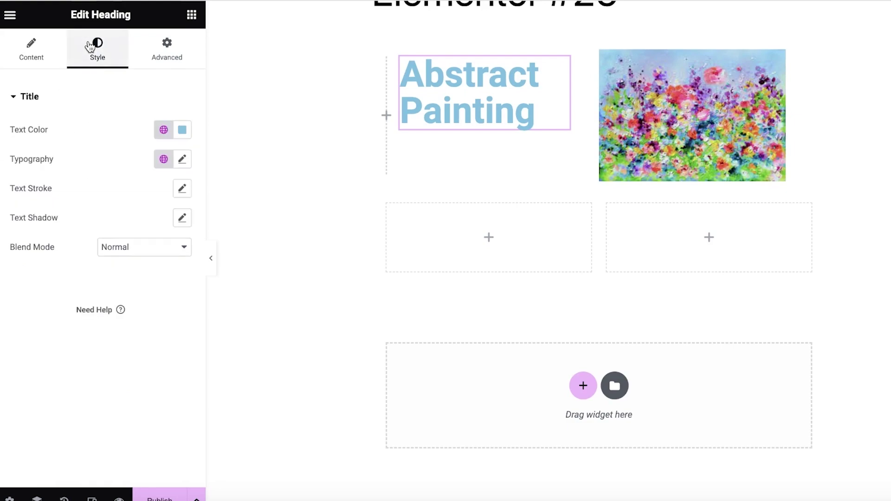
left_click(182, 129)
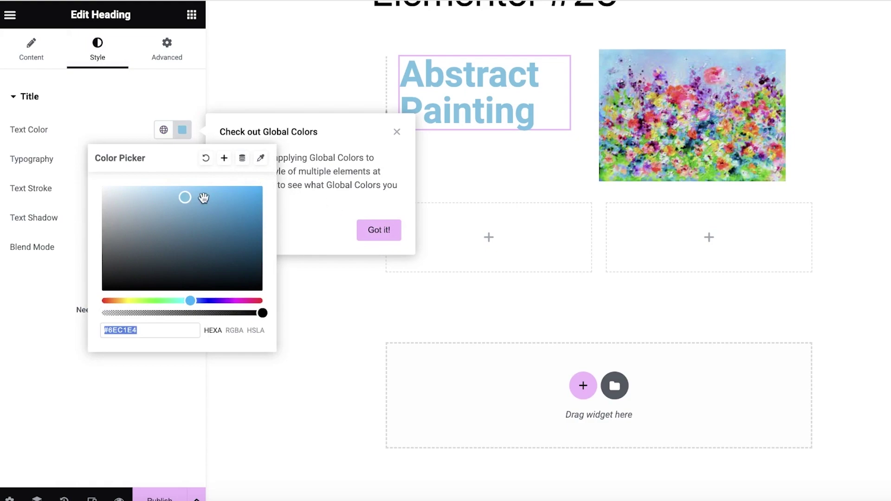
left_click_drag(203, 198, 197, 310)
left_click(340, 304)
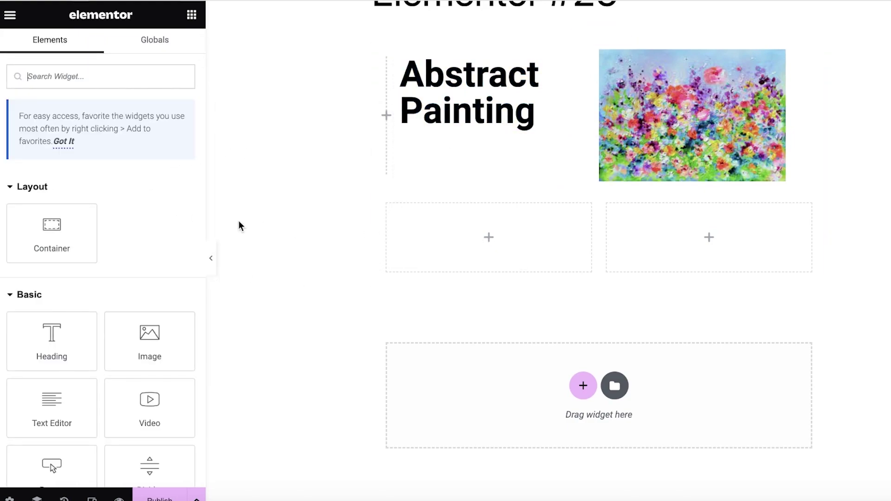
- Add a Button widget to the first empty column below the heading and align it to the centre
scroll(89, 285, "down", 6)
scroll(94, 281, "down", 1)
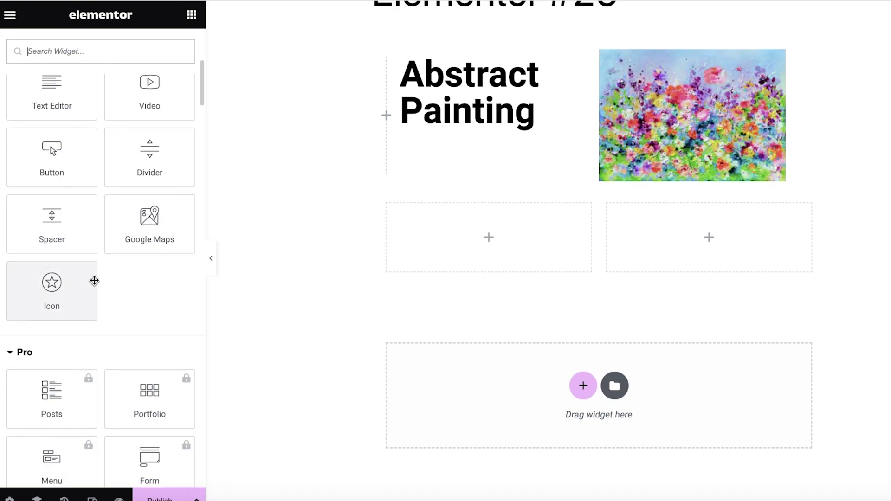
scroll(94, 278, "down", 1)
scroll(105, 281, "up", 8)
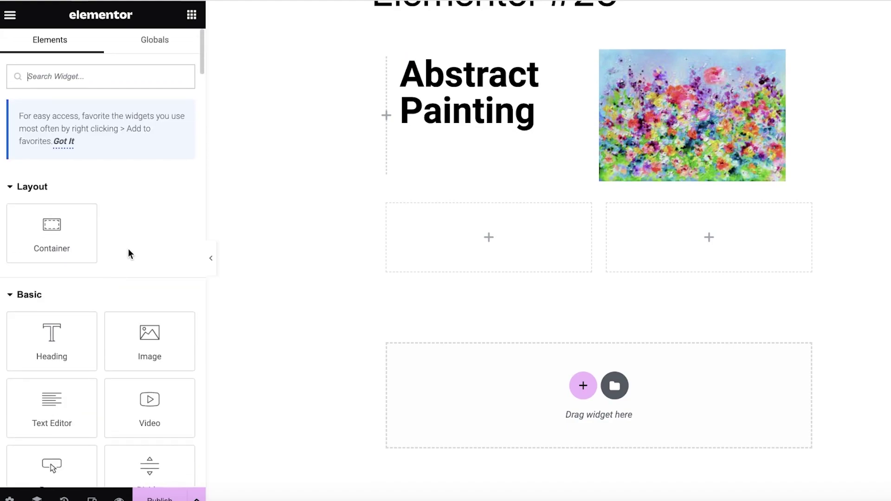
scroll(130, 254, "down", 2)
left_click_drag(52, 418, 470, 233)
left_click(424, 225)
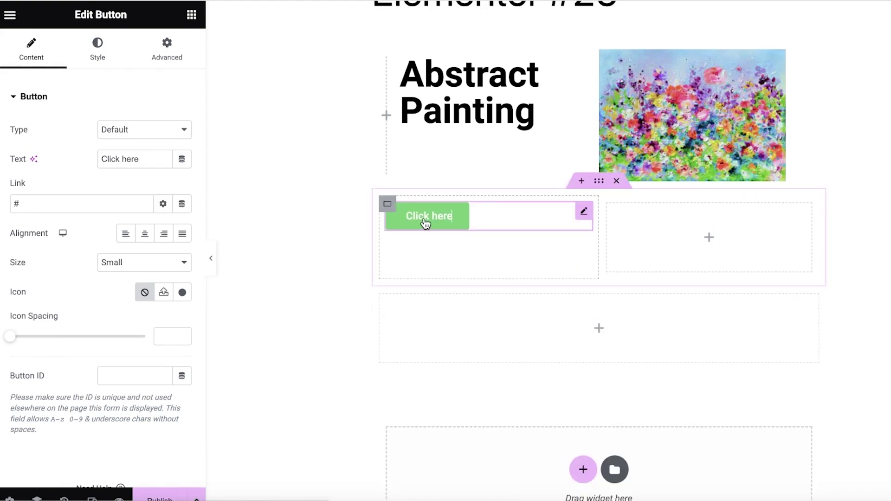
left_click(151, 236)
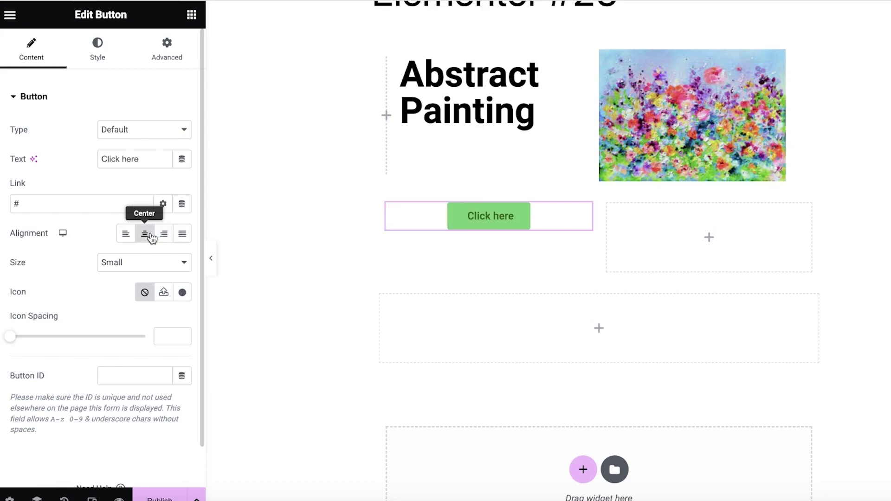
- Set the button's size to Medium and its icon spacing to 0
left_click(138, 261)
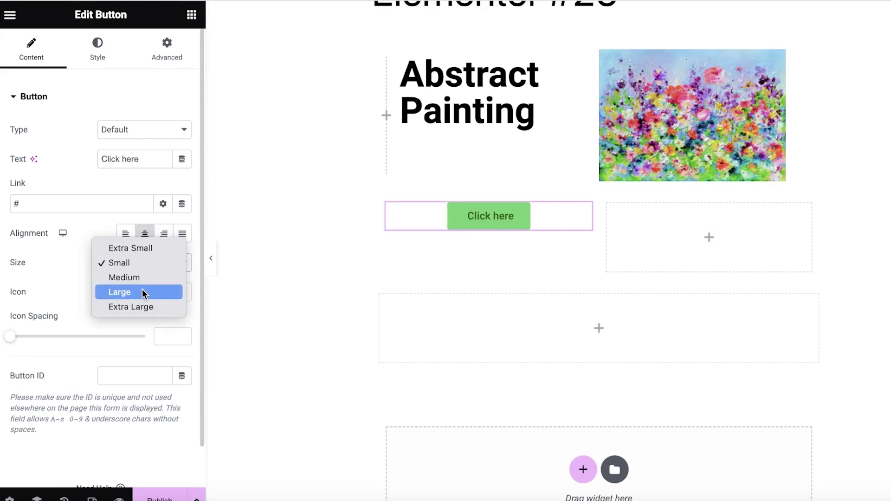
left_click(139, 277)
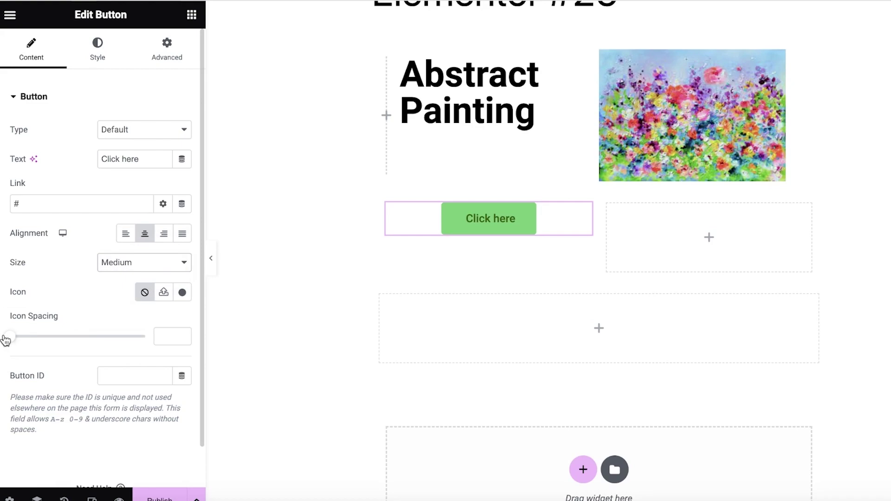
mouse_move(9, 338)
left_mouse_down()
mouse_move(115, 328)
mouse_move(1, 343)
left_mouse_up()
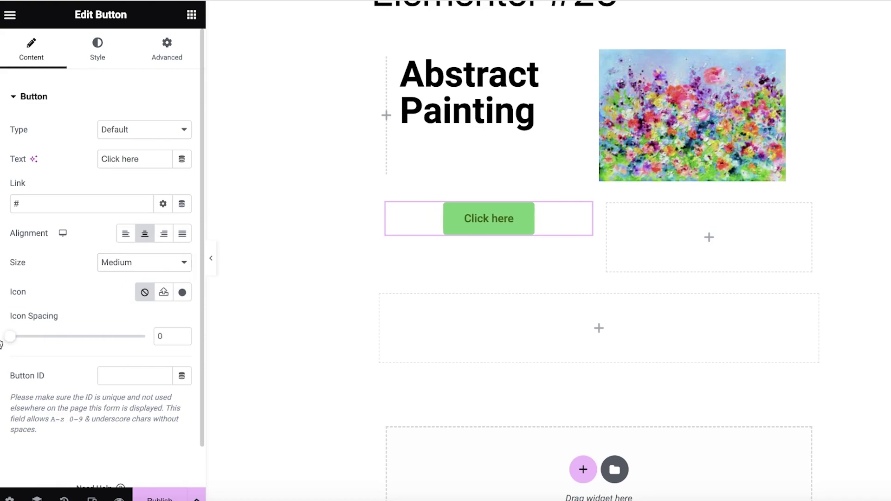
- Change the button's text to "Buy Now"
left_click(111, 125)
left_click(121, 117)
double_click(130, 159)
triple_click(106, 163)
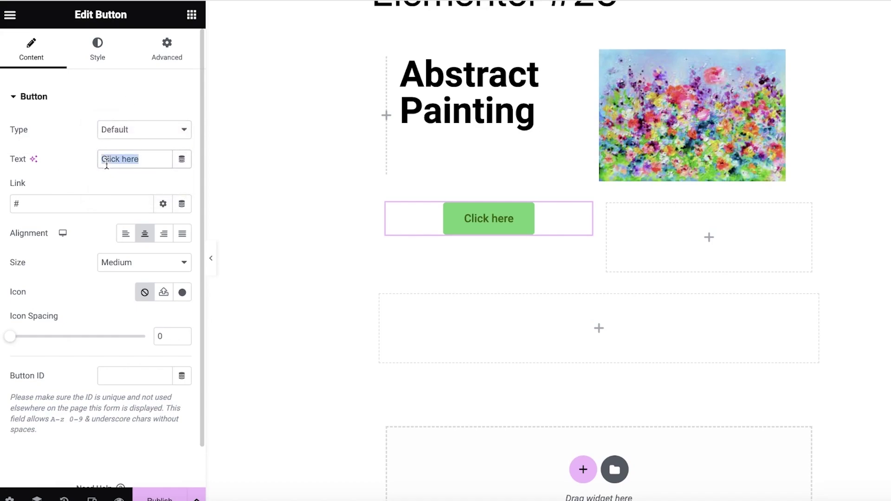
type("Buy Now")
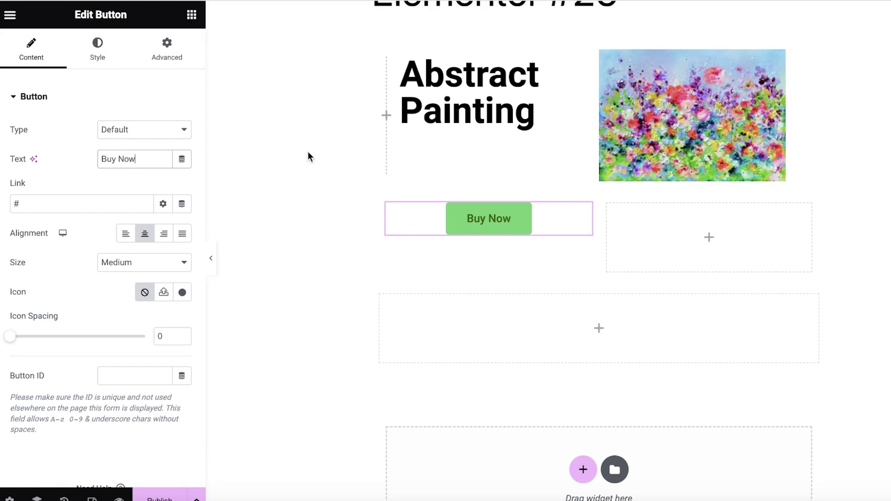
- Examine the Buy Now button's link options and dynamic tags, and look over the page layout
left_click(74, 205)
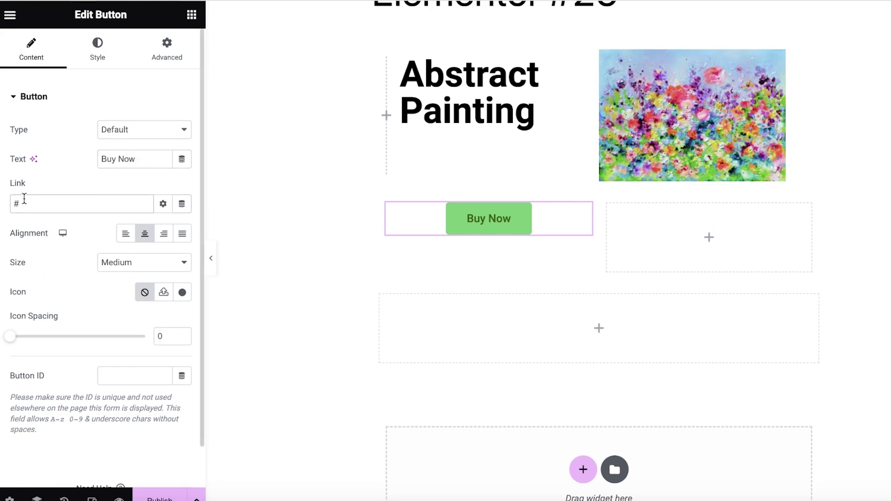
left_click(163, 204)
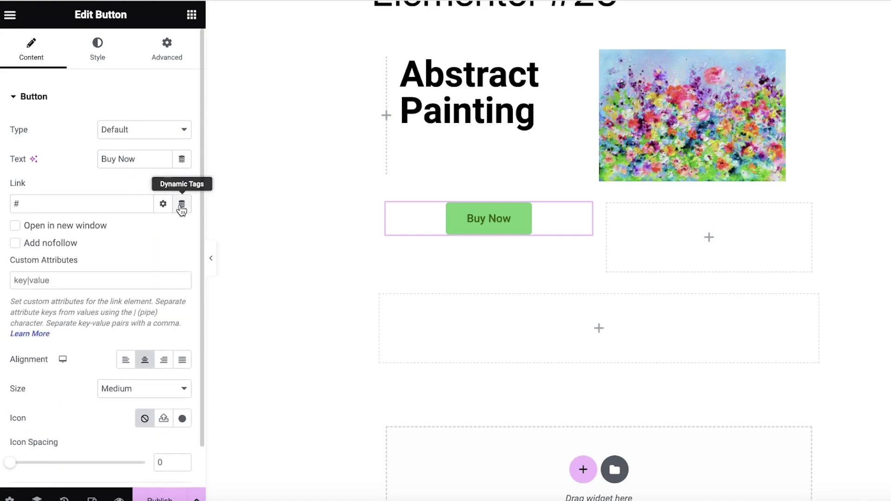
left_click(181, 204)
left_click(385, 204)
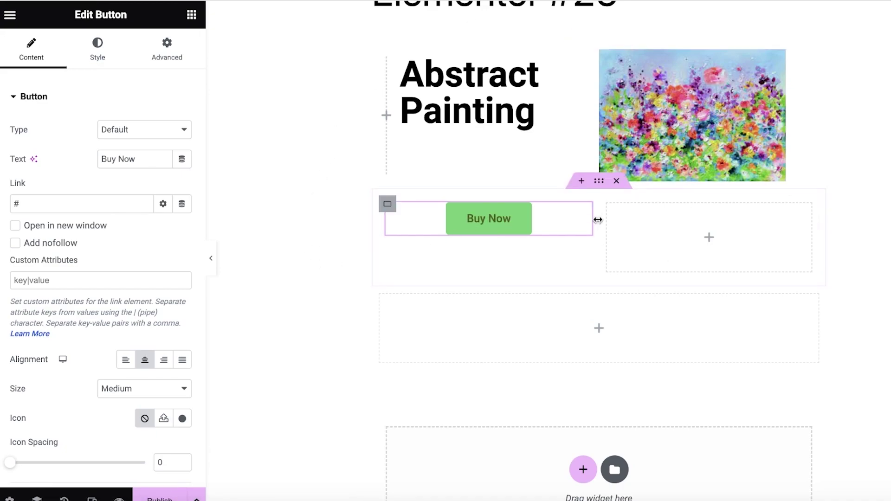
scroll(617, 249, "down", 5)
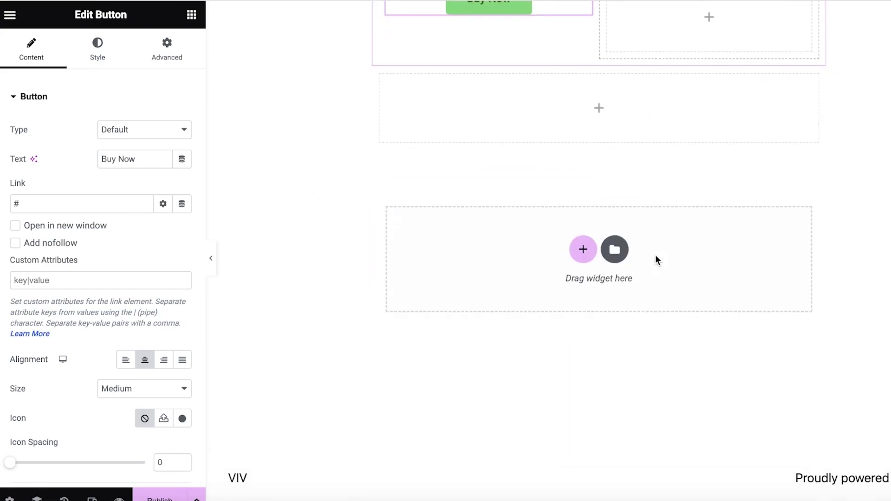
scroll(494, 233, "up", 8)
scroll(650, 260, "down", 2)
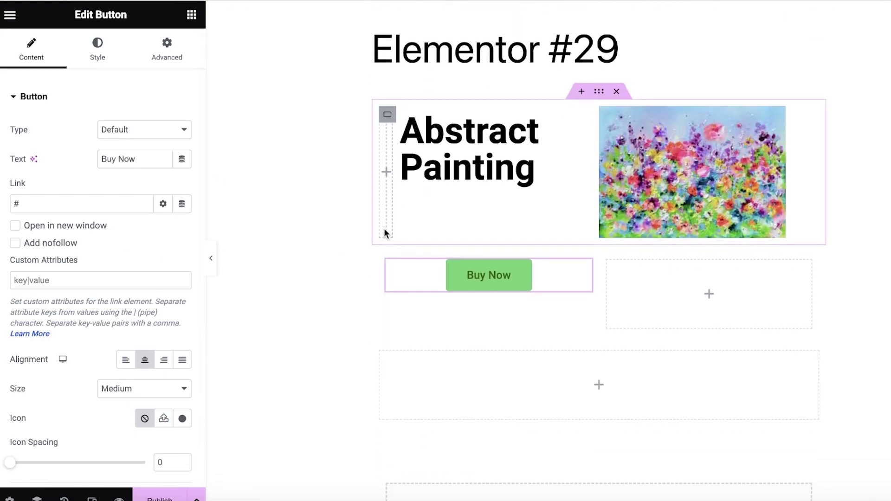
- Try a Text Editor widget below the Buy Now button, clear its placeholder text and delete the widget
mouse_move(383, 231)
left_mouse_down()
mouse_move(709, 294)
mouse_move(730, 239)
mouse_move(90, 291)
left_mouse_up()
scroll(89, 291, "down", 5)
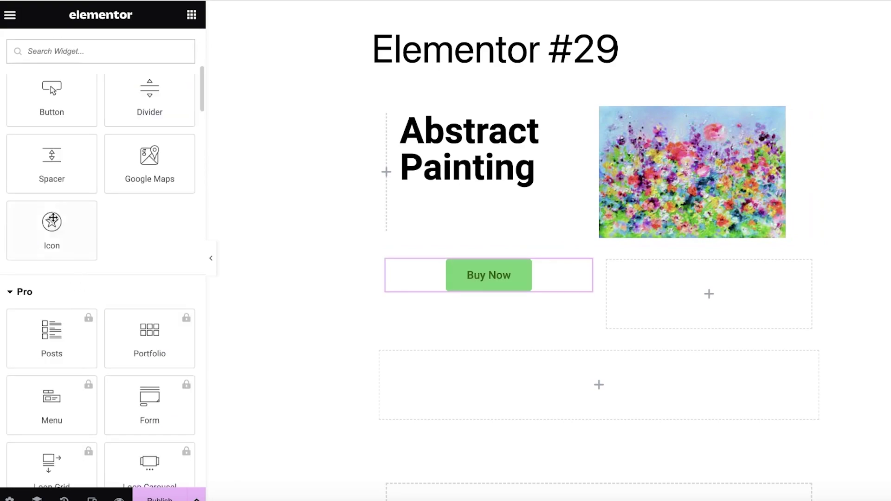
scroll(81, 131, "up", 5)
left_click(44, 367)
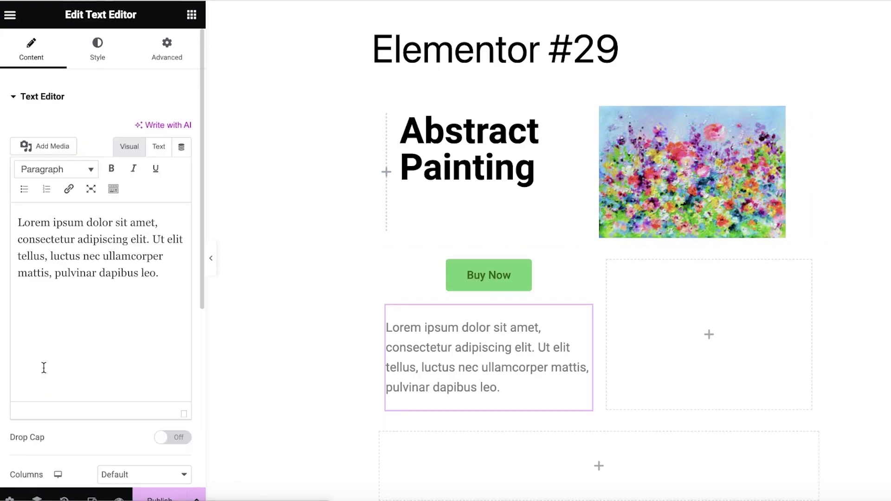
left_click(469, 328)
key("ctrl+a")
key("Delete")
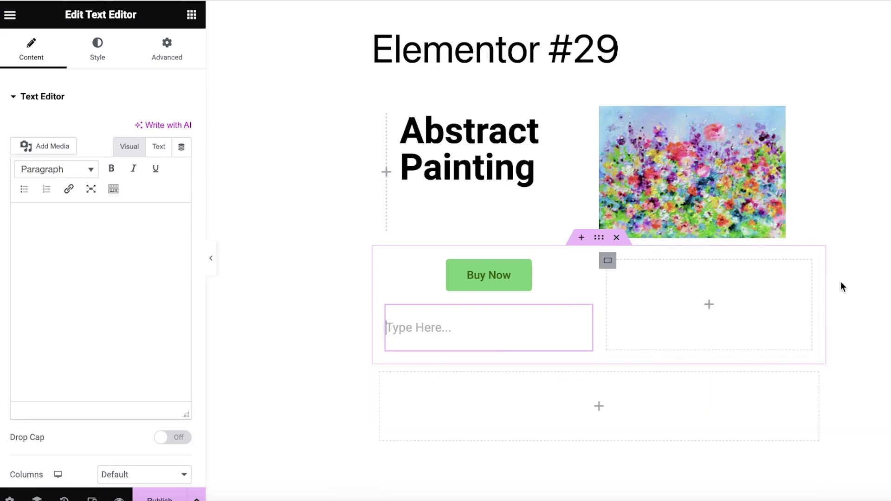
key("Delete")
- Publish the page and exit the Elementor editor, with This Post as the exit destination
scroll(735, 94, "up", 2)
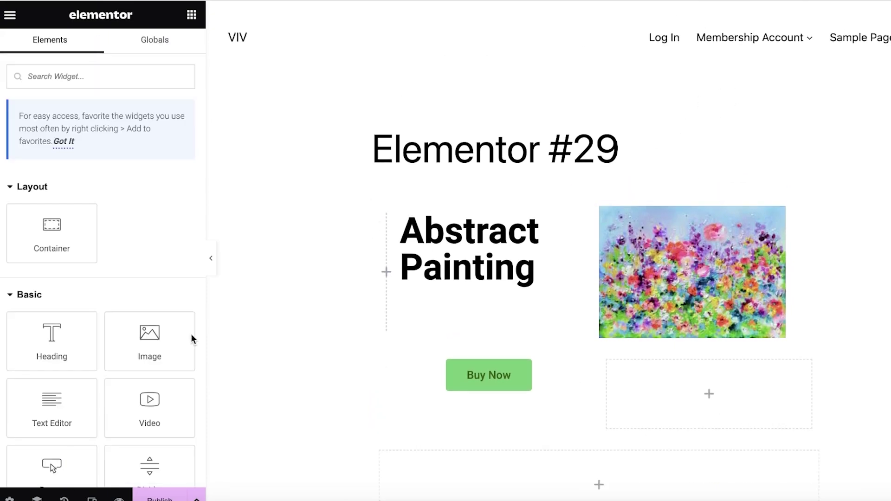
left_click(162, 498)
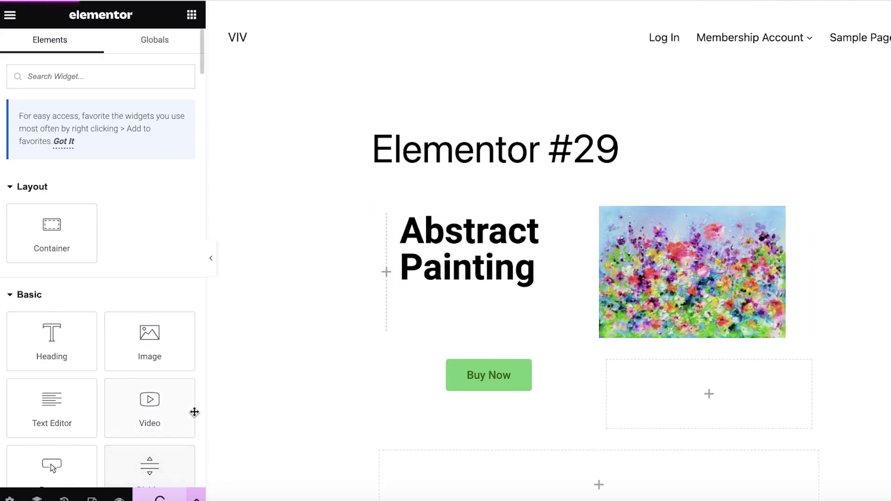
left_click(8, 17)
left_click(10, 18)
left_click(11, 17)
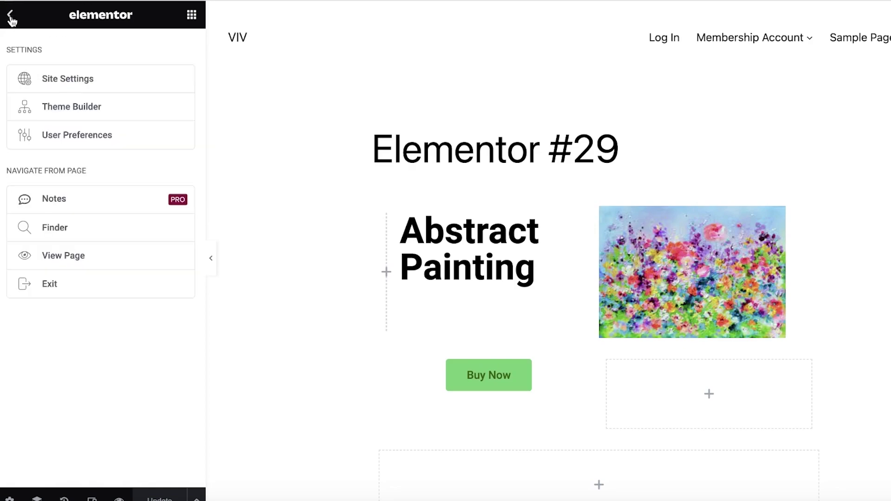
left_click(65, 290)
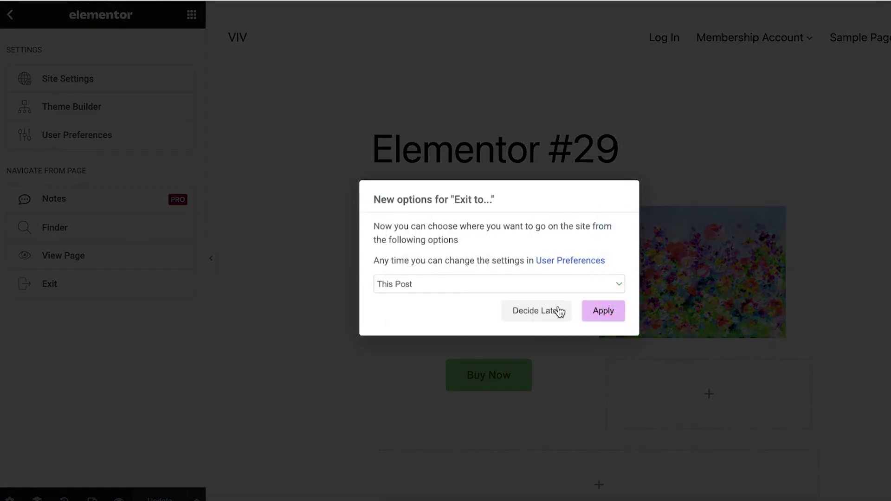
left_click(608, 310)
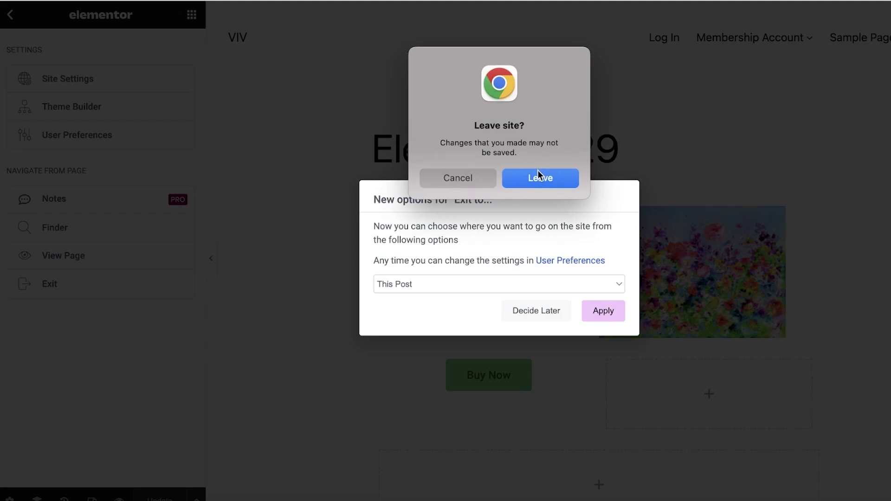
left_click(438, 182)
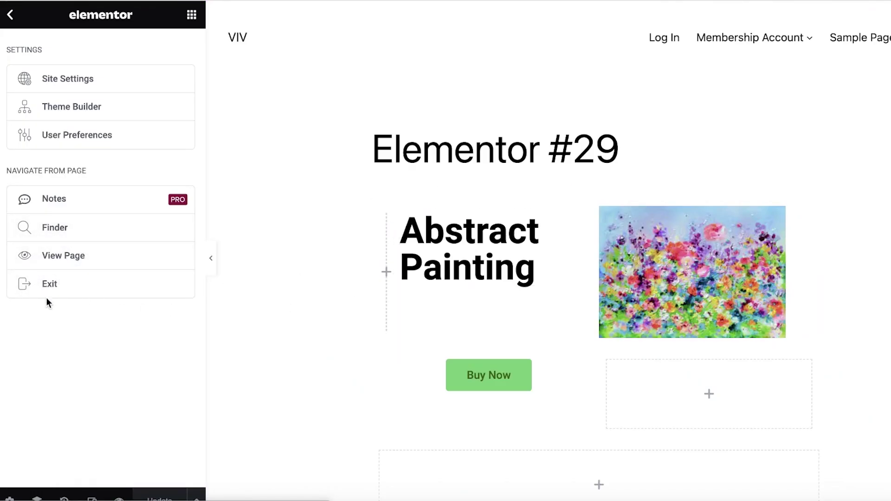
left_click(48, 284)
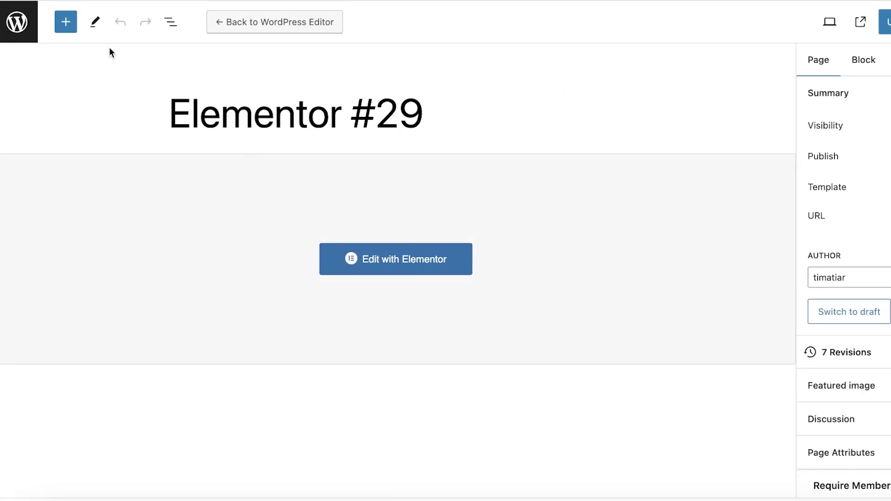
- Return to the list of all pages and enter "Abstract Flower Painting" as the "Elementor #29" page's title in Quick Edit
left_click(28, 23)
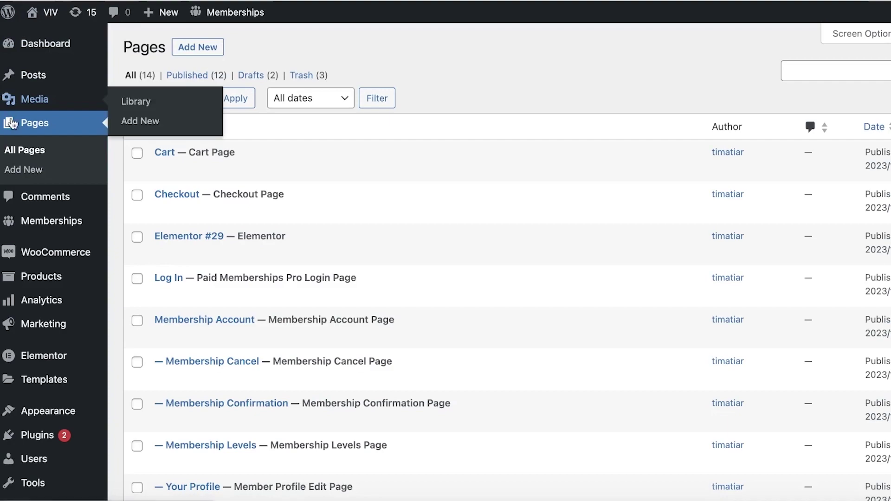
scroll(396, 170, "down", 3)
scroll(396, 174, "down", 5)
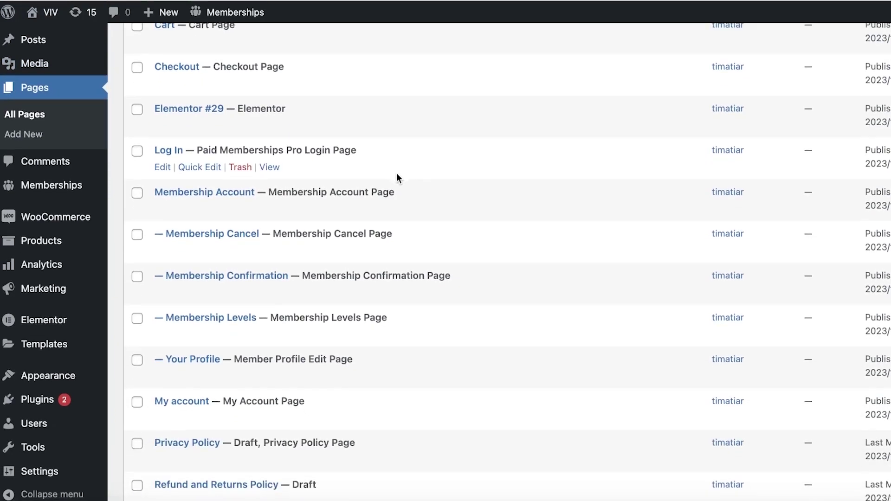
scroll(201, 356, "up", 8)
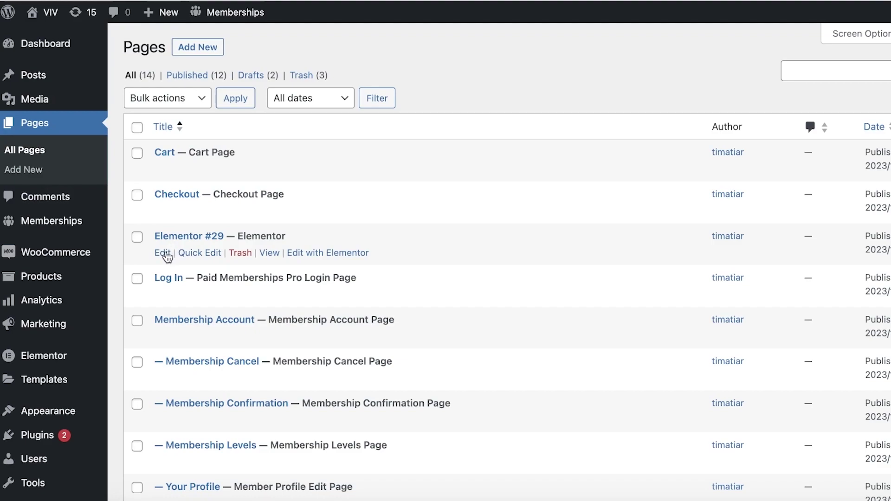
left_click(200, 253)
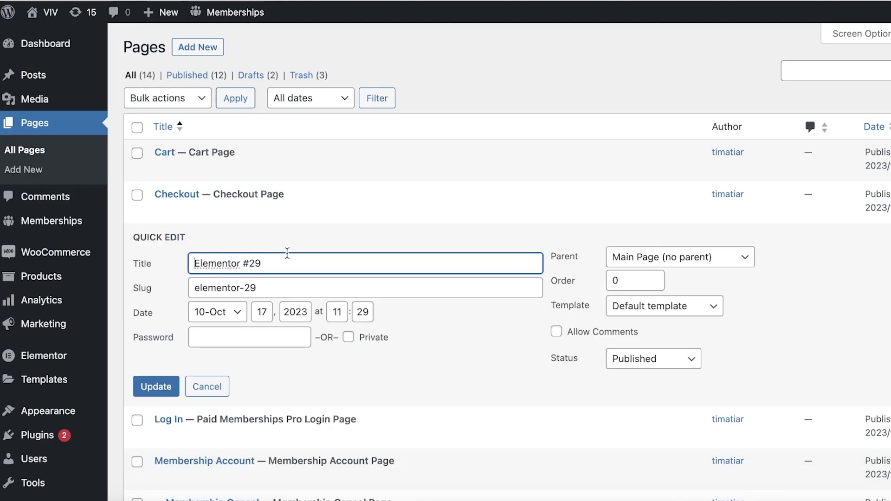
key("alt+shift+Right")
key("alt+shift+Right")
type("Abstract Flower Painting")
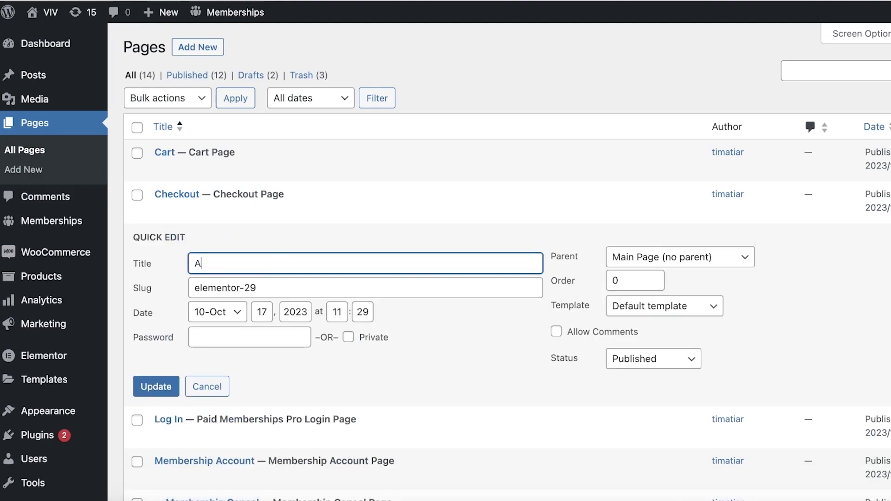
- Copy the title "Abstract Flower Painting" and paste it over the page's slug
left_click(256, 282)
triple_click(256, 263)
right_click(256, 263)
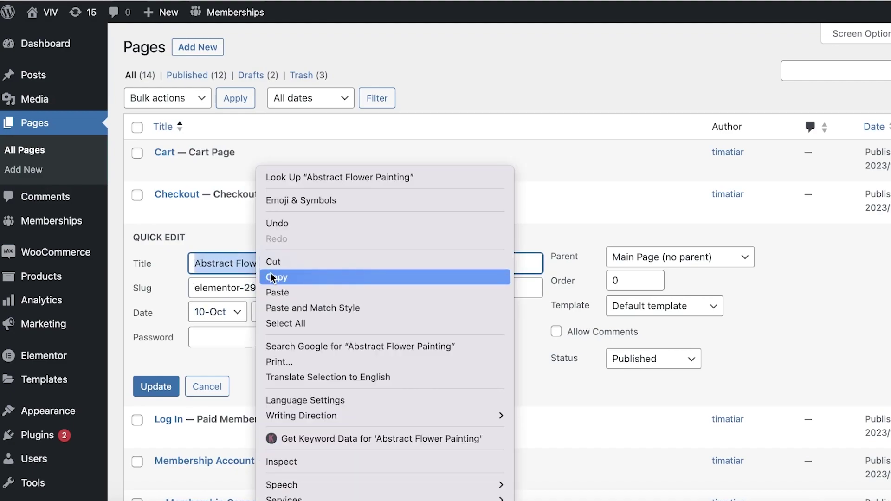
left_click(273, 278)
triple_click(250, 287)
right_click(251, 287)
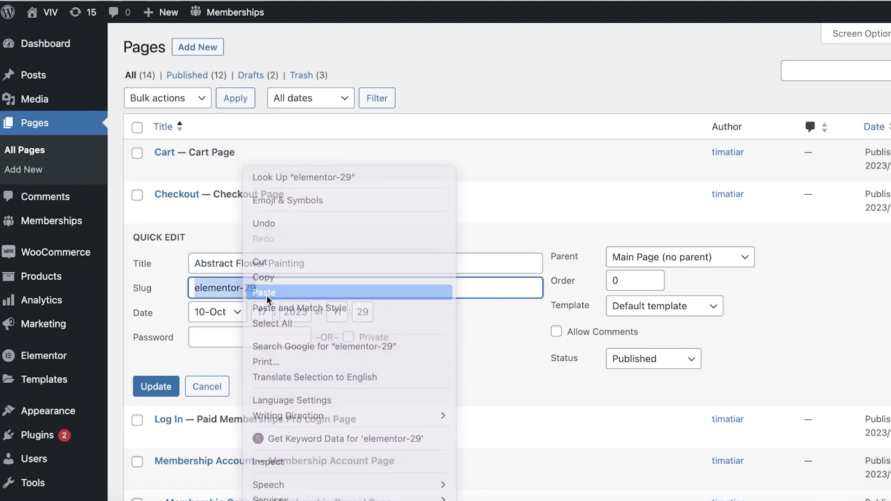
left_click(279, 292)
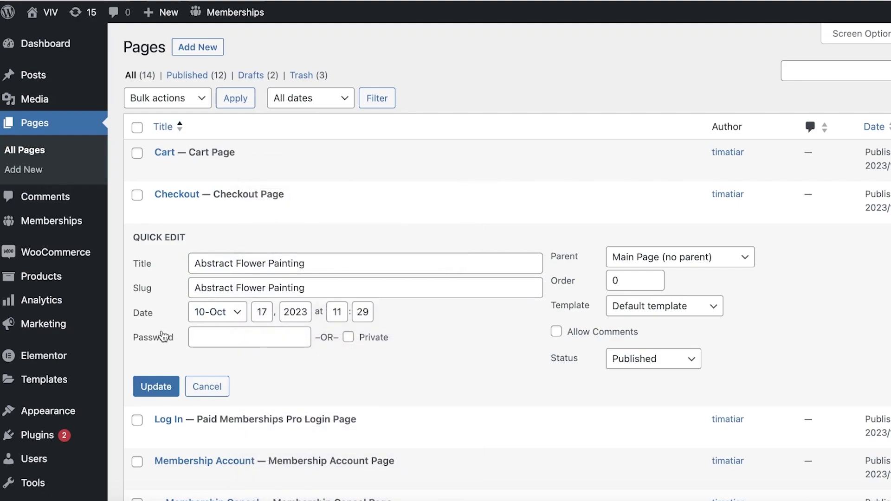
- Make Shop the parent of the Abstract Flower Painting page, check the template and status options, and update the page
left_click(674, 259)
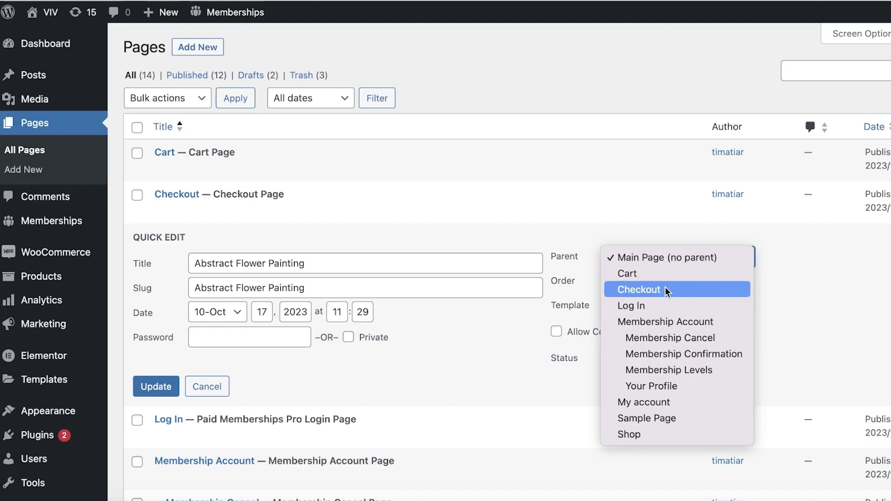
left_click(639, 435)
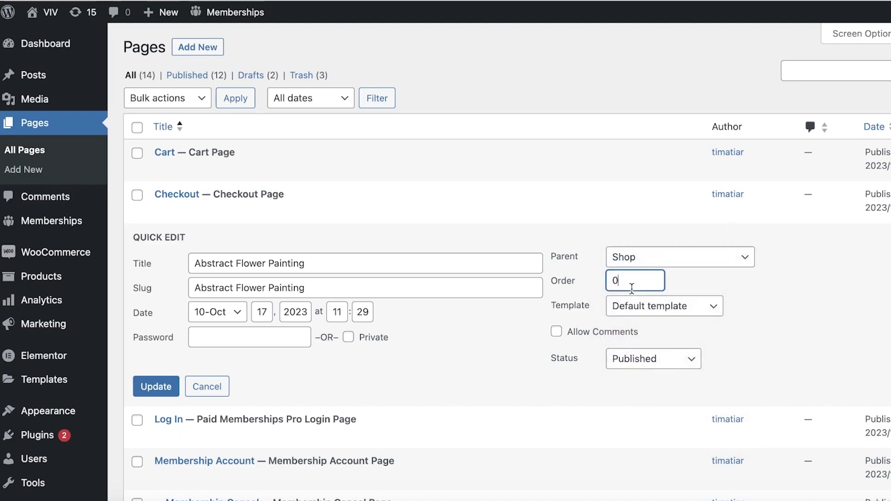
left_click(658, 305)
left_click(843, 288)
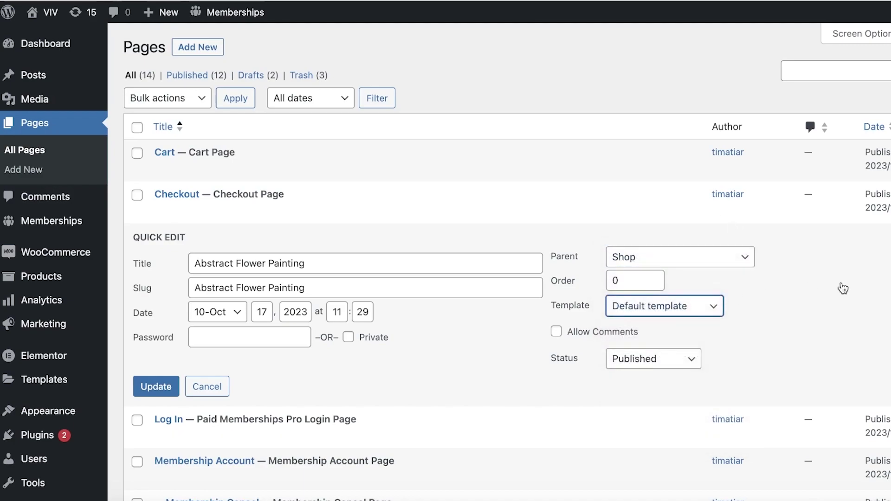
left_click(641, 358)
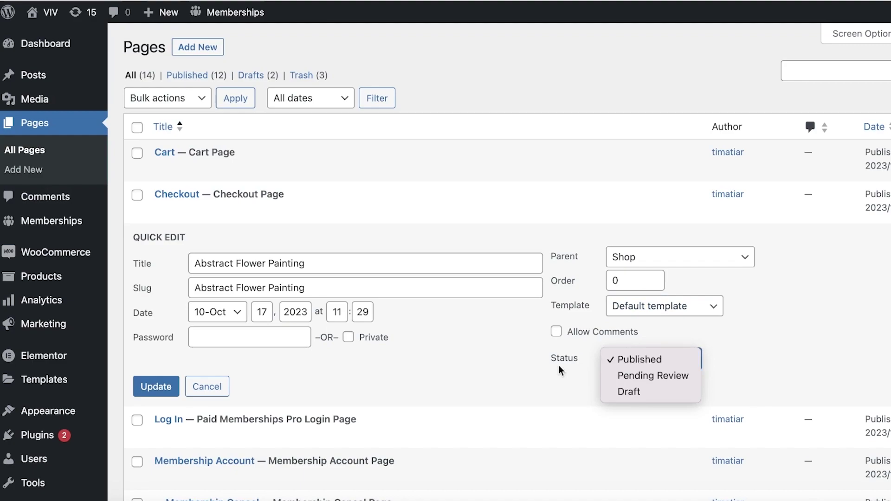
left_click(540, 371)
left_click(154, 387)
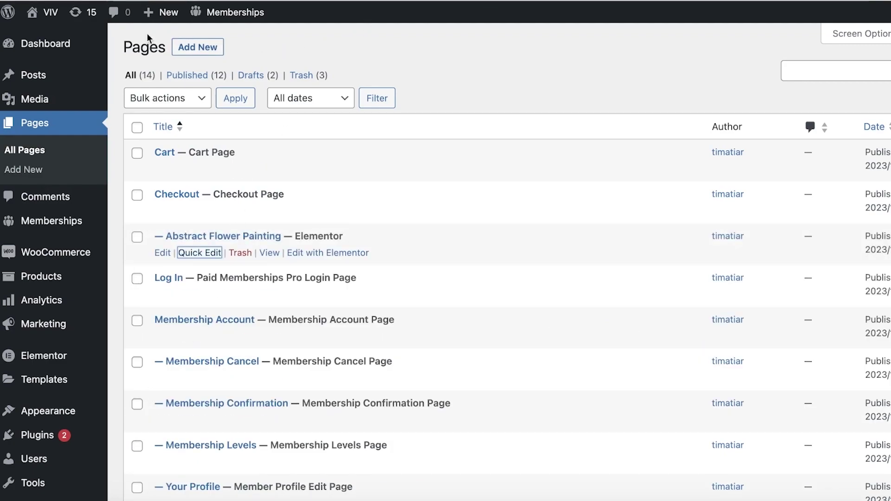
- Reload the list of all pages and check where the Abstract Flower Painting page is placed
mouse_move(34, 25)
left_click(21, 41)
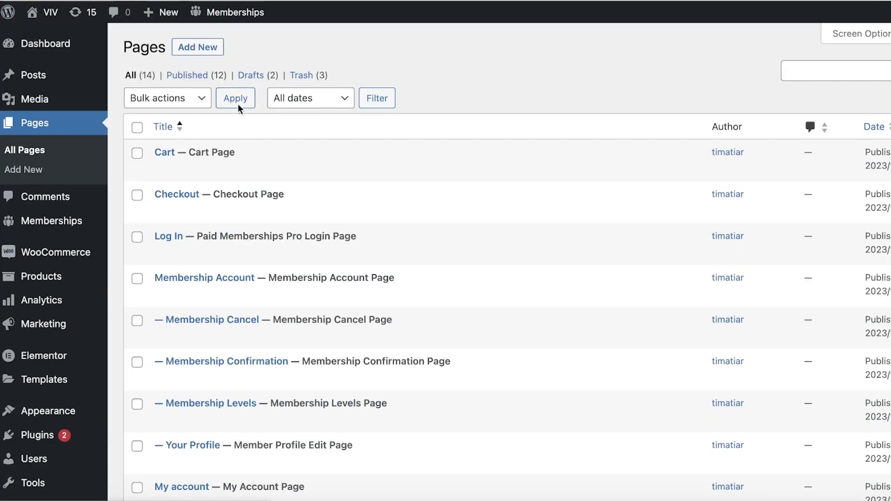
scroll(236, 265, "down", 5)
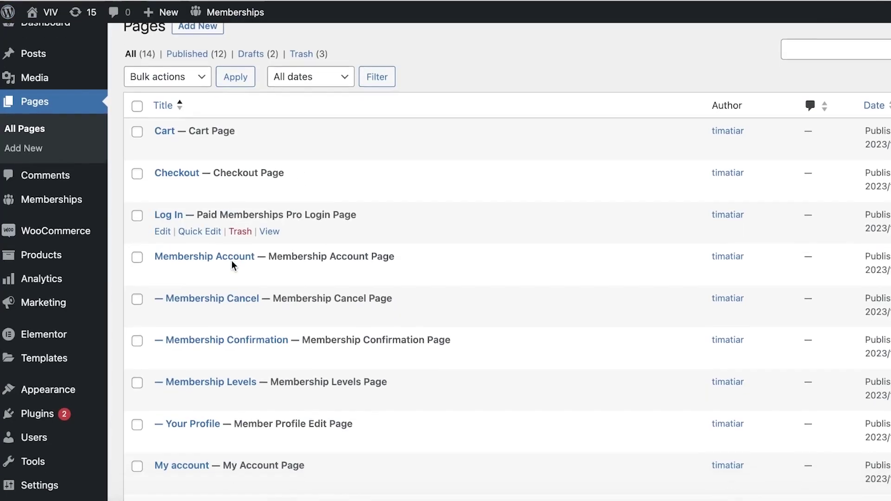
scroll(249, 169, "down", 9)
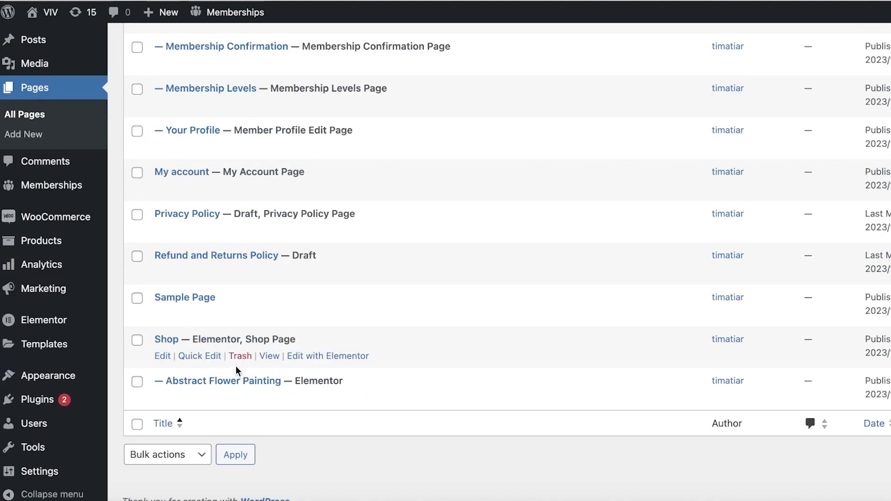
scroll(556, 398, "up", 14)
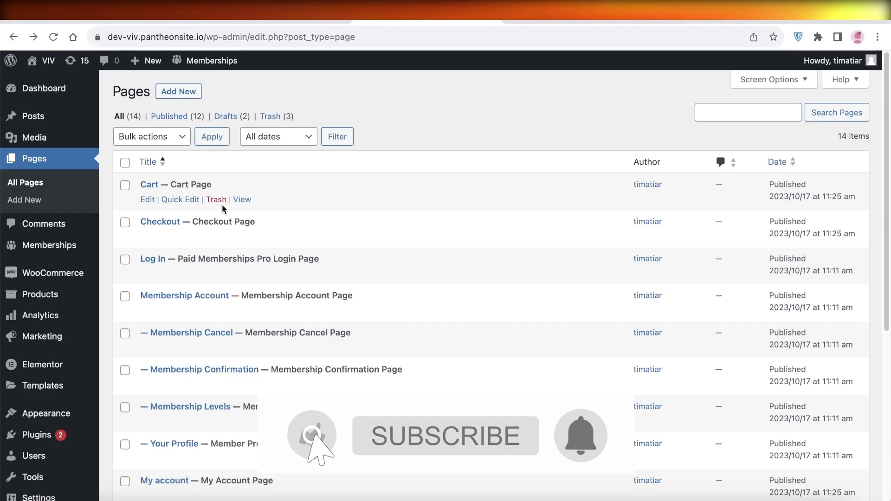
- Open the WordPress dashboard
left_click(24, 84)
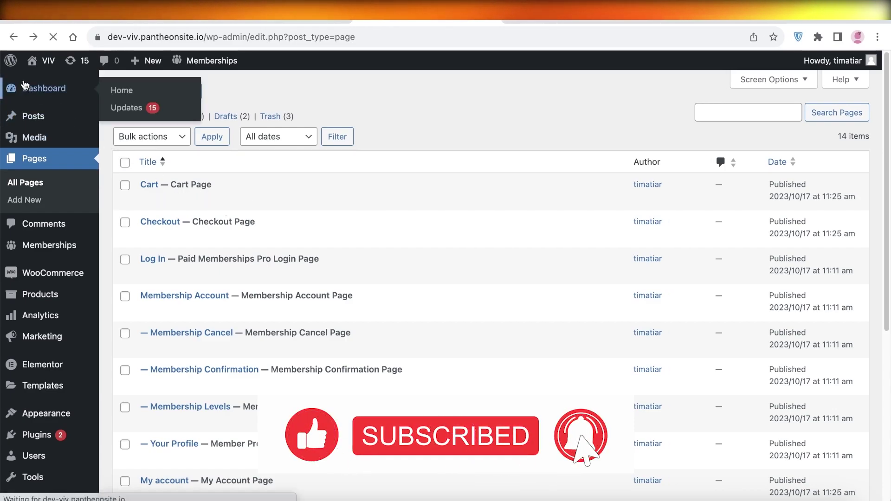